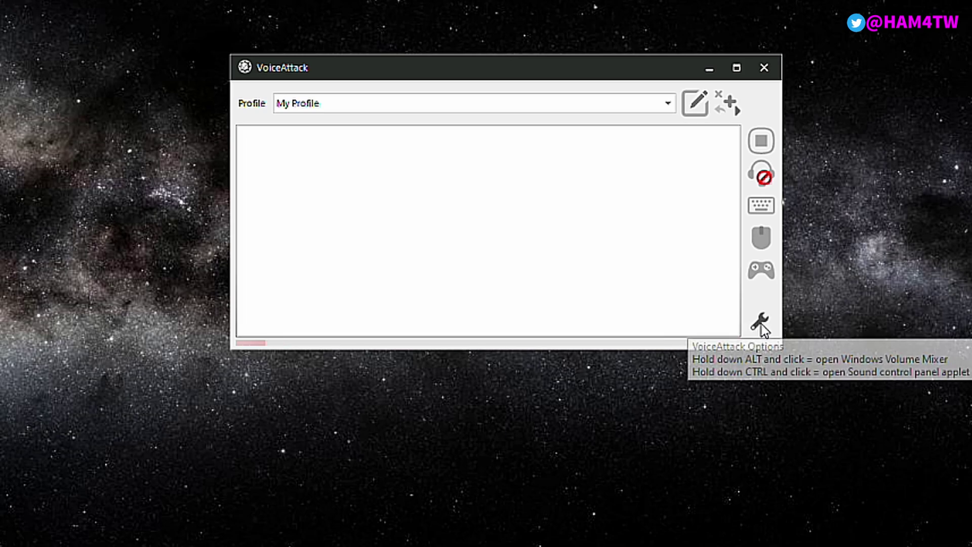
Check the default multimedia and communications recording devices in the audio options, keeping Microphone (Realtek(R) Audio) for both.
click(758, 323)
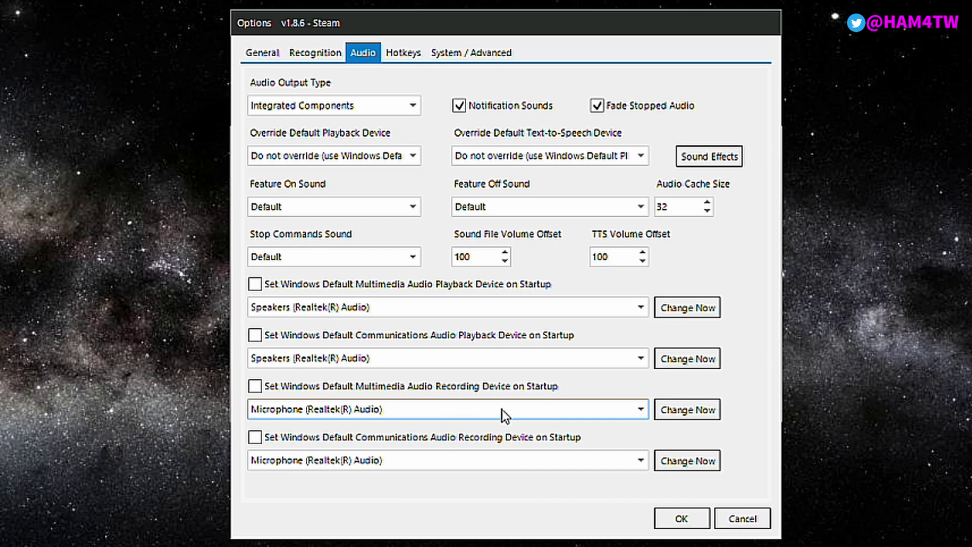
click(282, 412)
click(285, 410)
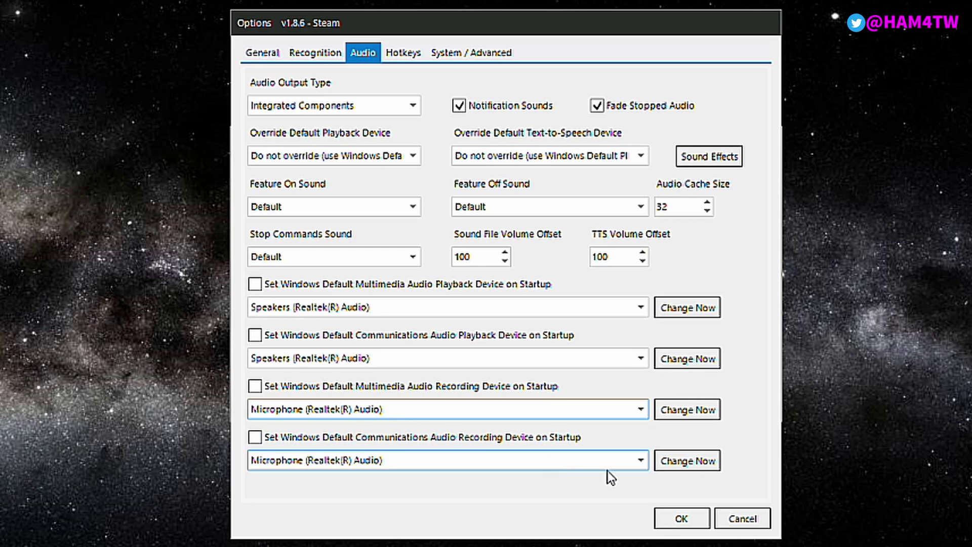
click(681, 519)
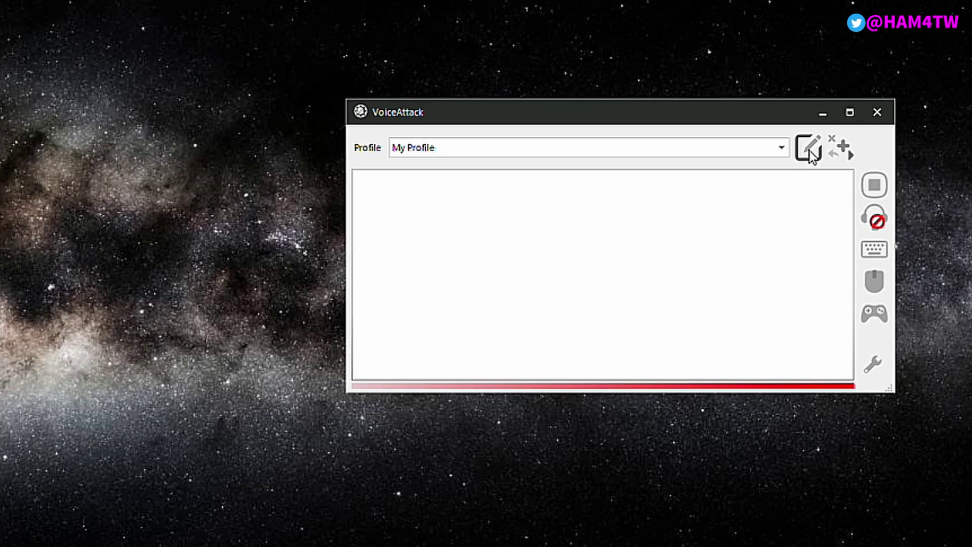
Review the existing spoken commands in My Profile, including hello, and turn on voice listening.
click(701, 179)
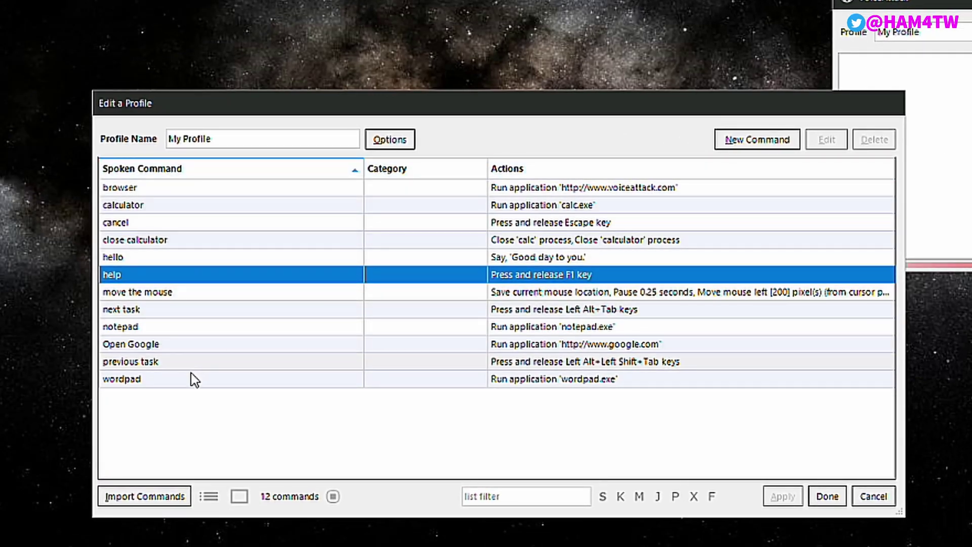
click(199, 258)
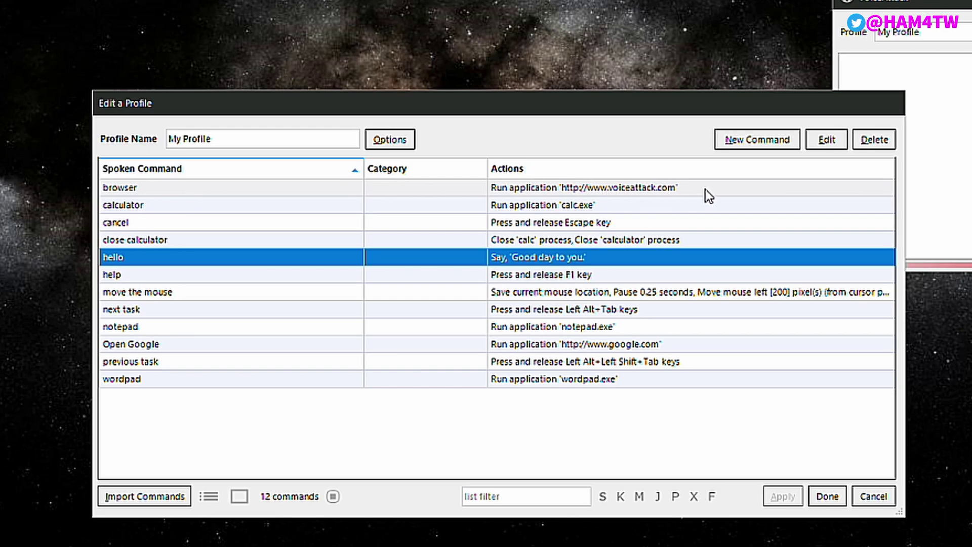
click(828, 498)
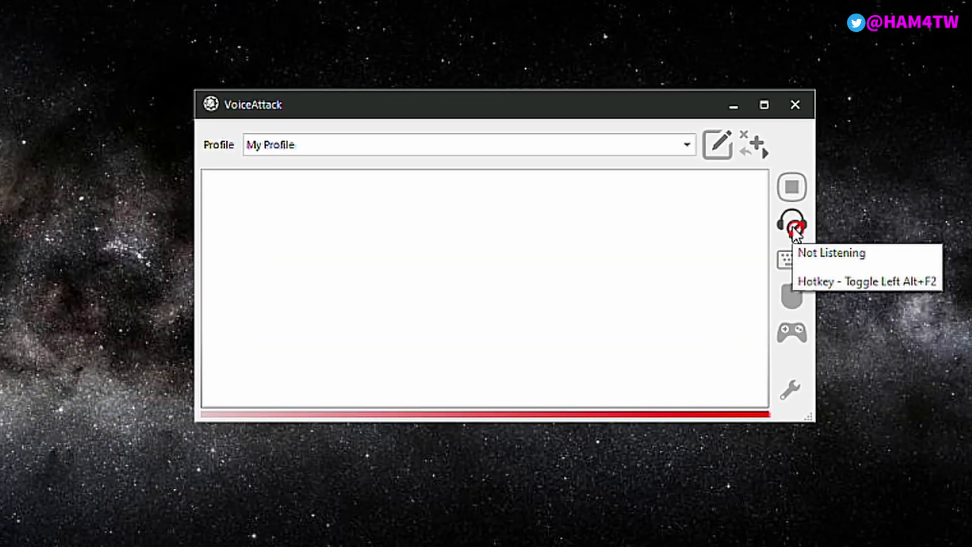
click(793, 228)
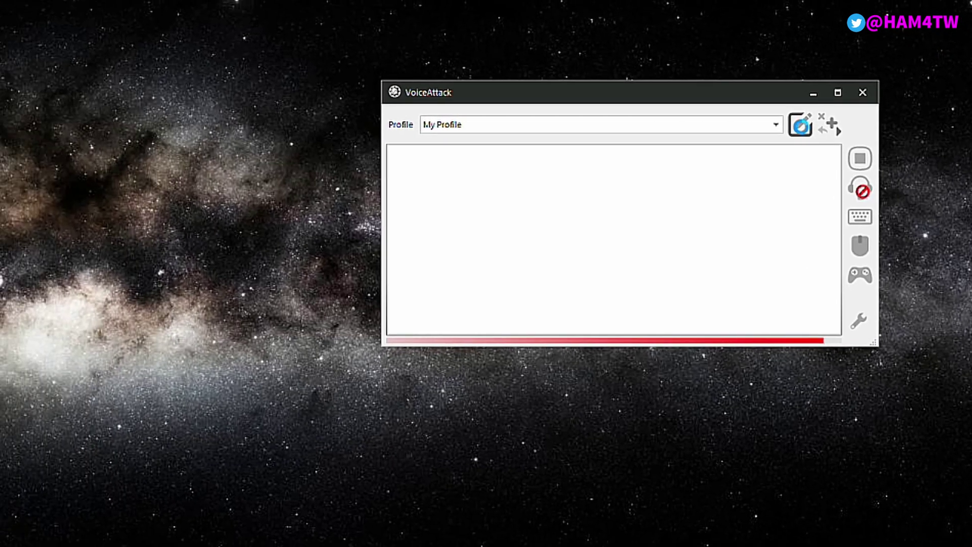
Add a new command to My Profile with the spoken phrase "Twitch open dashboard".
click(800, 124)
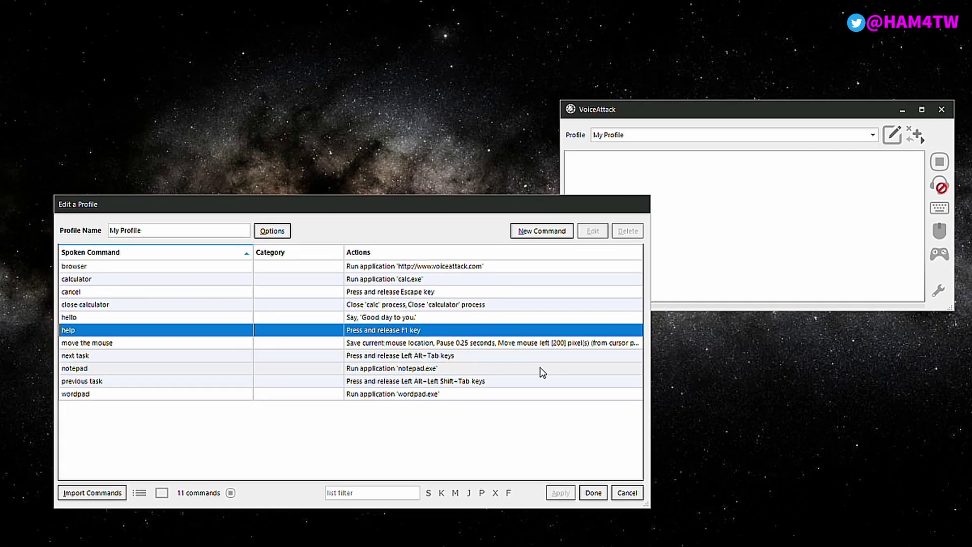
click(527, 237)
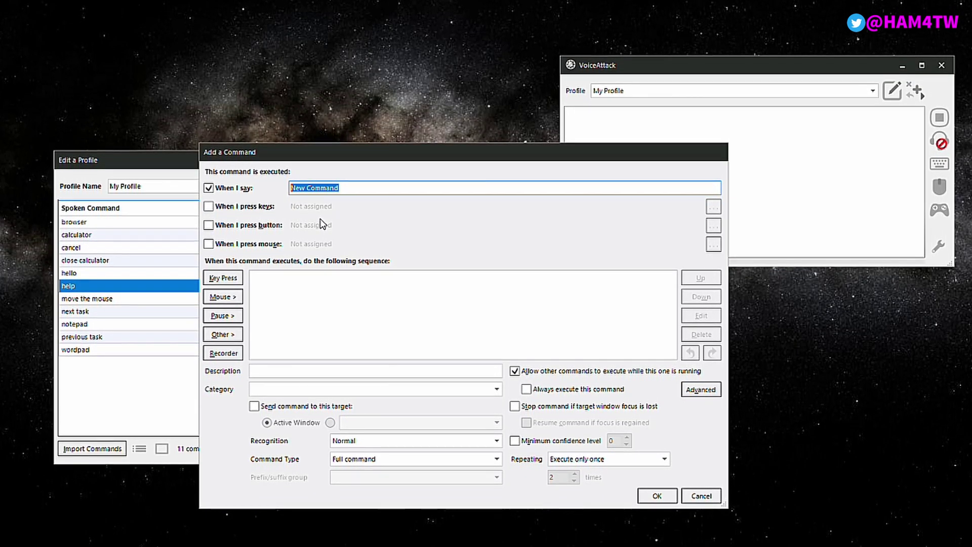
text(Twit)
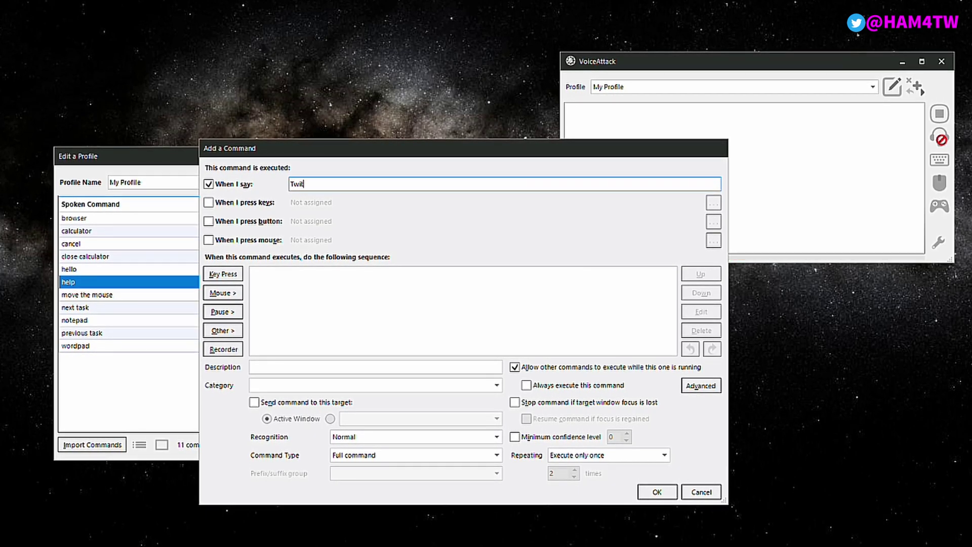
text(ch open da)
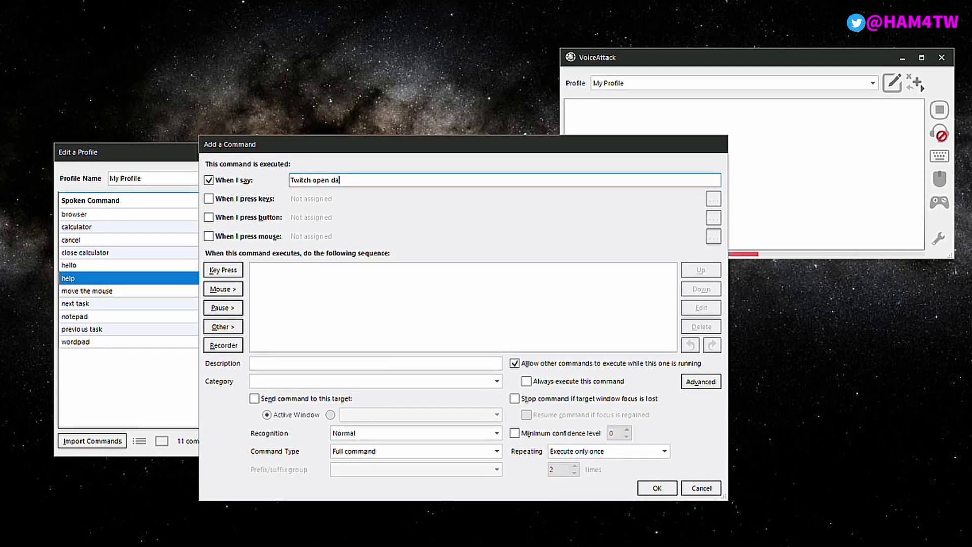
text(shbouar)
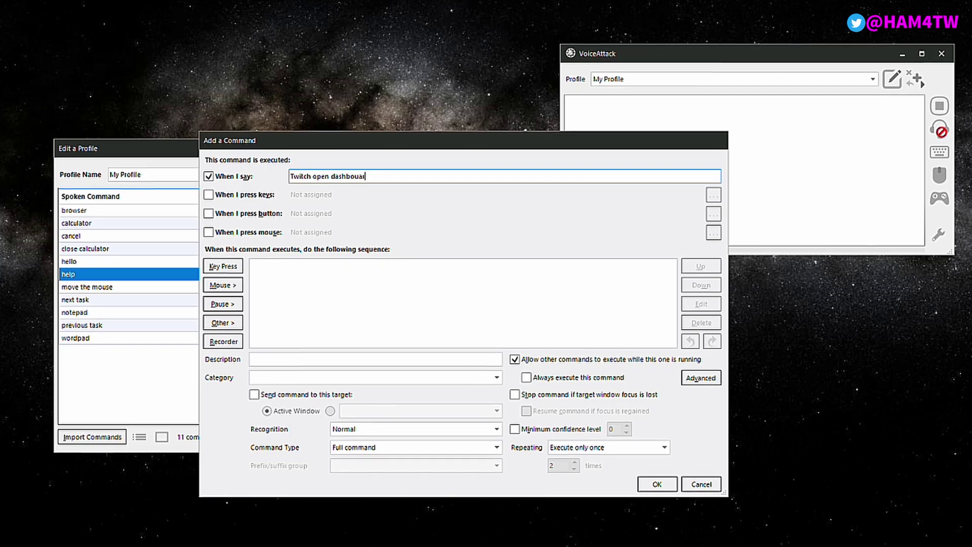
key(BackSpace)
key(BackSpace)
key(BackSpace)
text(ard)
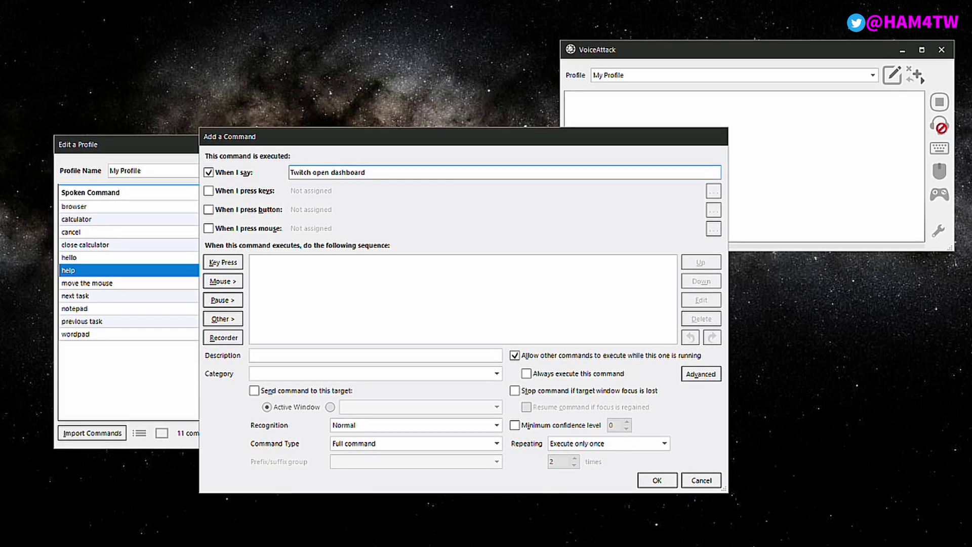
click(227, 319)
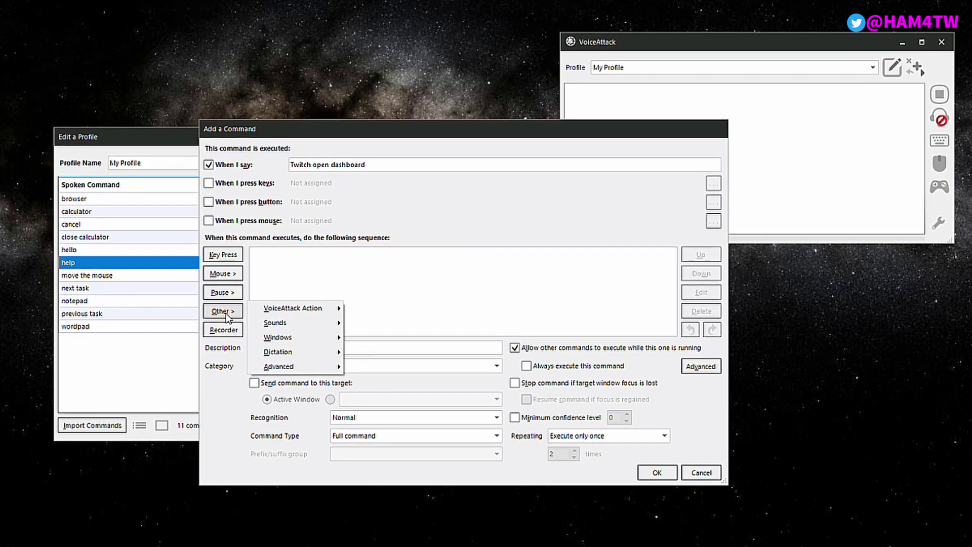
mouse_move(318, 339)
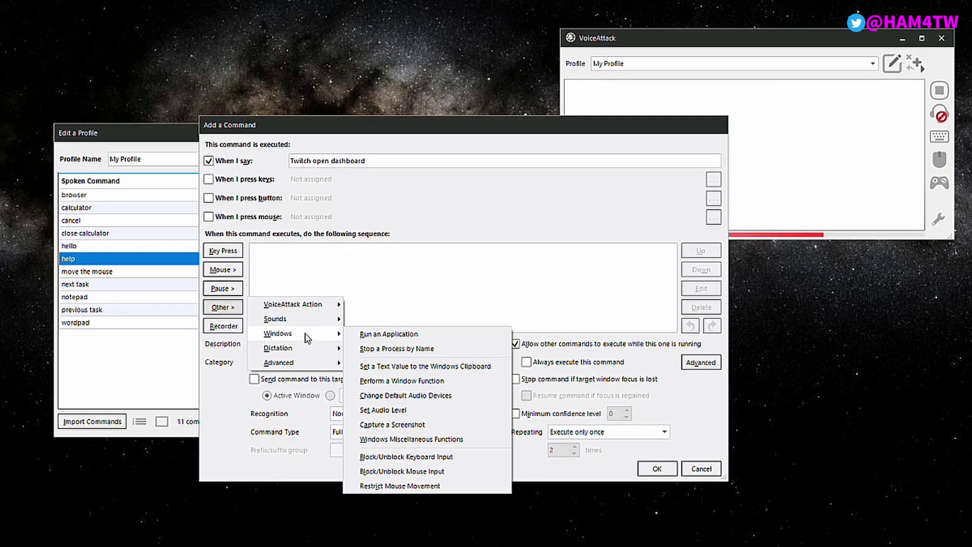
click(395, 335)
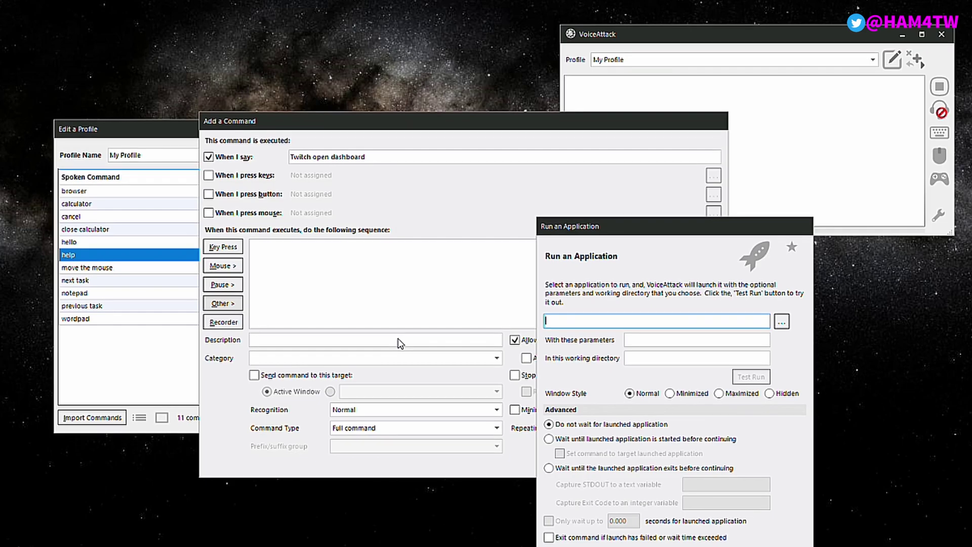
right_click(560, 318)
click(598, 374)
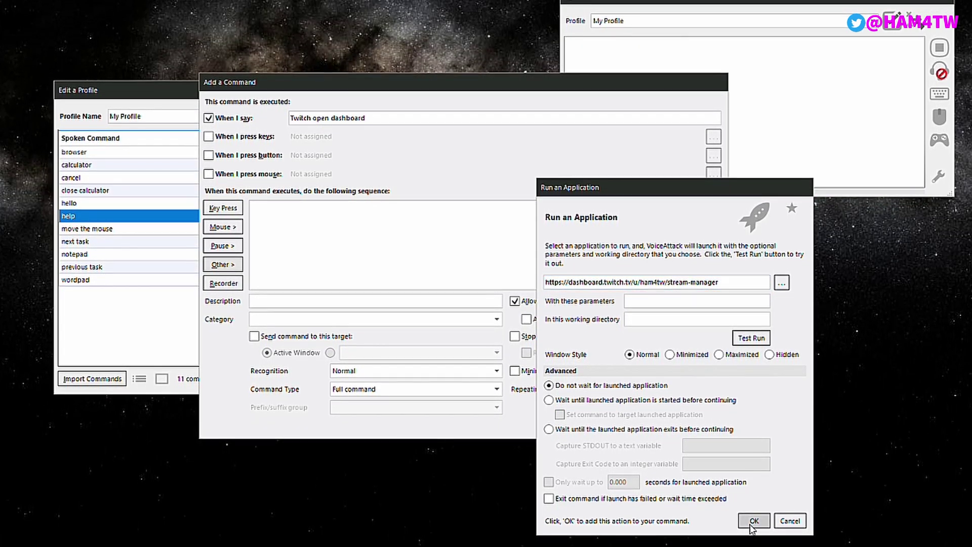
click(752, 521)
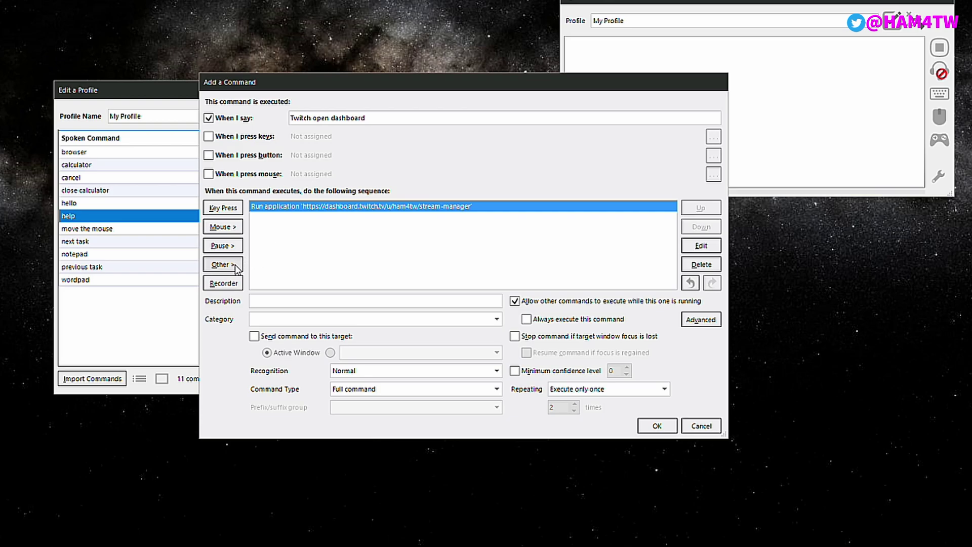
Add a Text-To-Speech action to the command that says "Opening Twitch Dashboard".
click(233, 265)
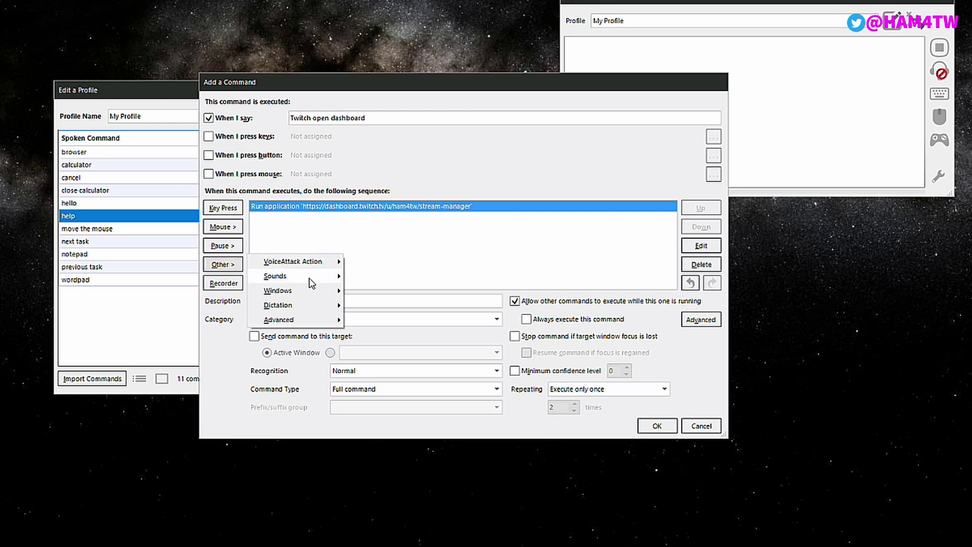
mouse_move(311, 283)
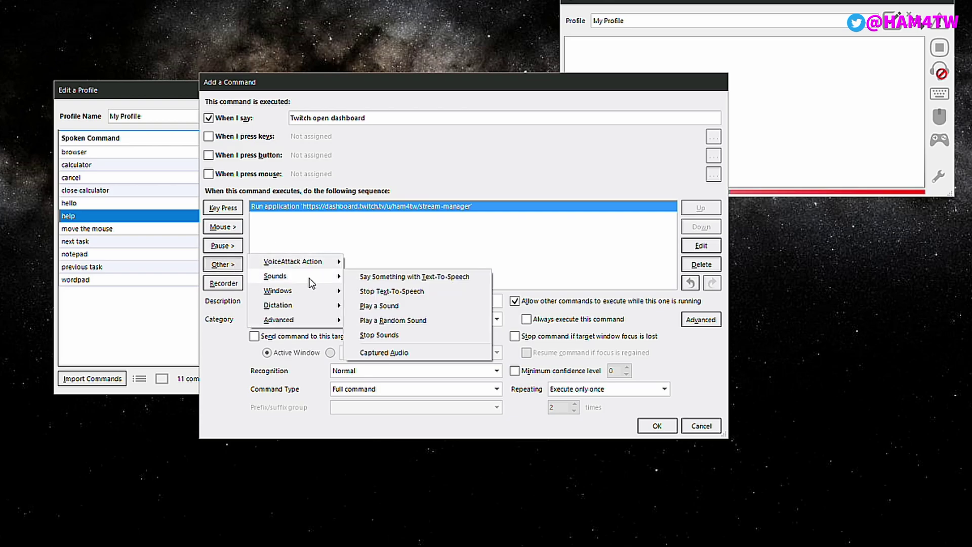
click(412, 279)
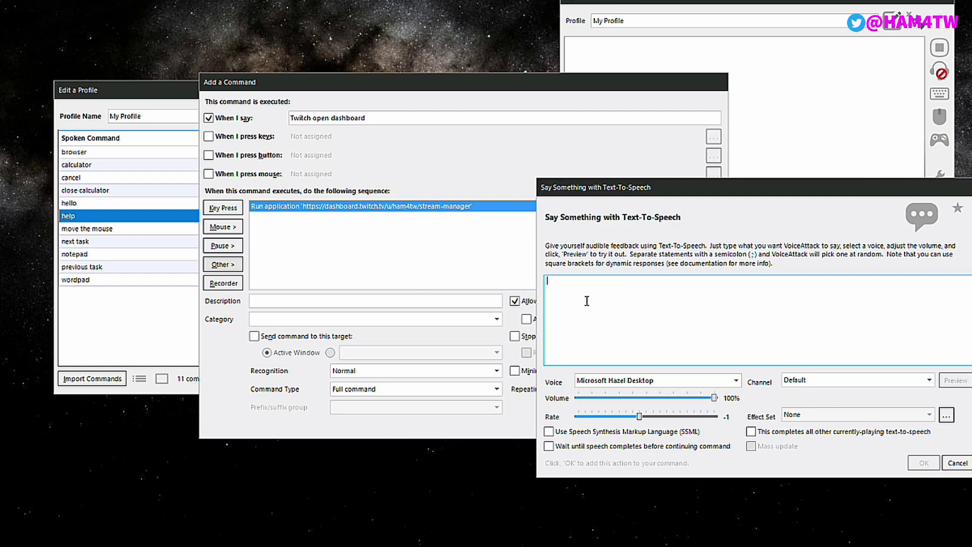
text(Opening Twitch Dashboard)
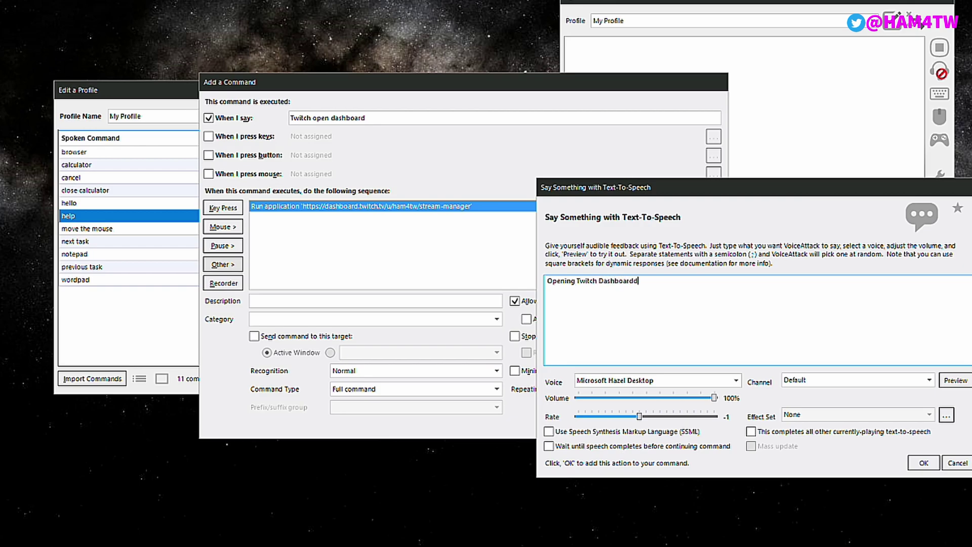
click(935, 461)
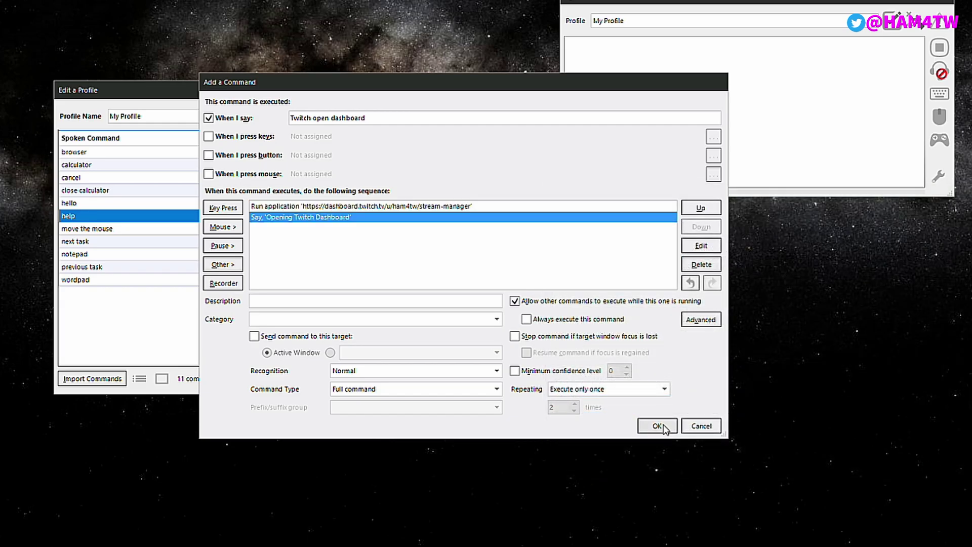
Save the Twitch open dashboard command to My Profile and turn on voice listening.
click(657, 425)
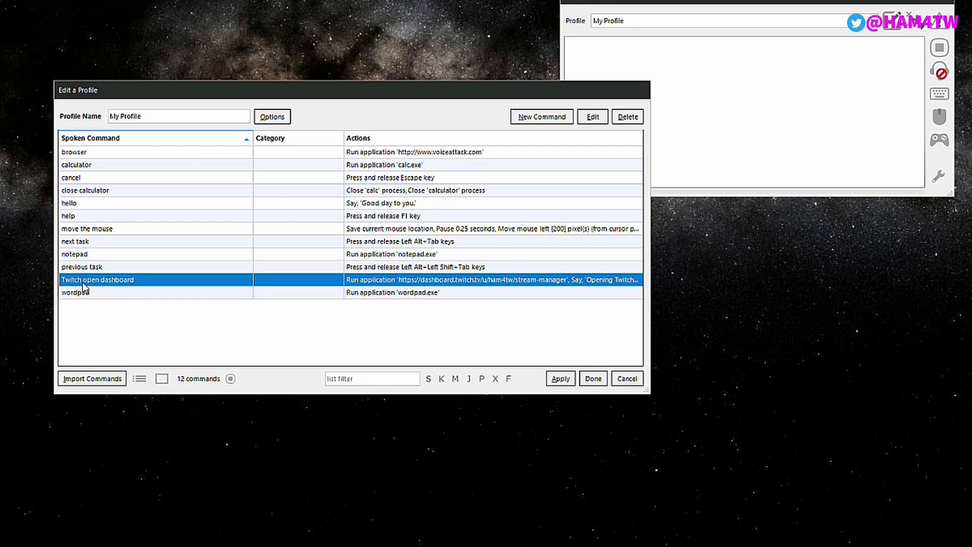
click(562, 380)
click(598, 381)
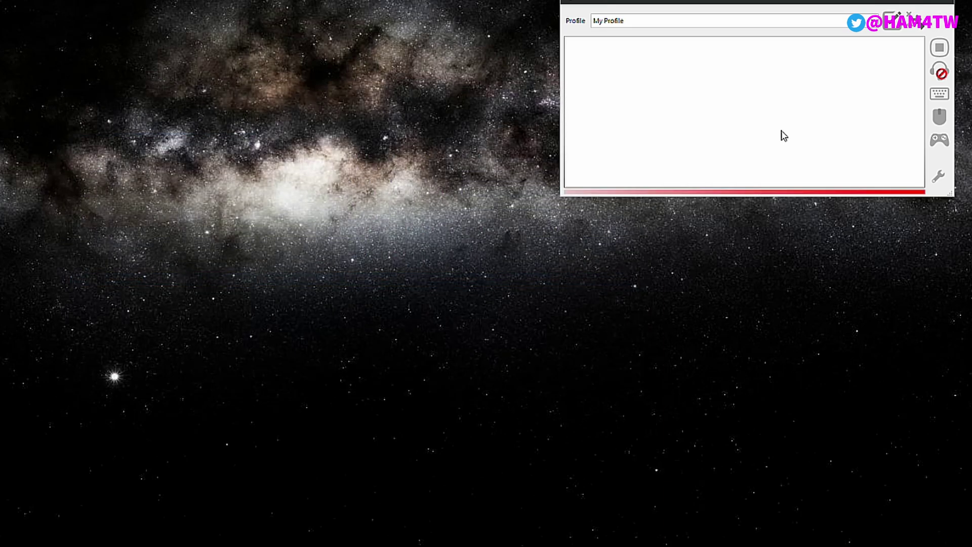
click(940, 75)
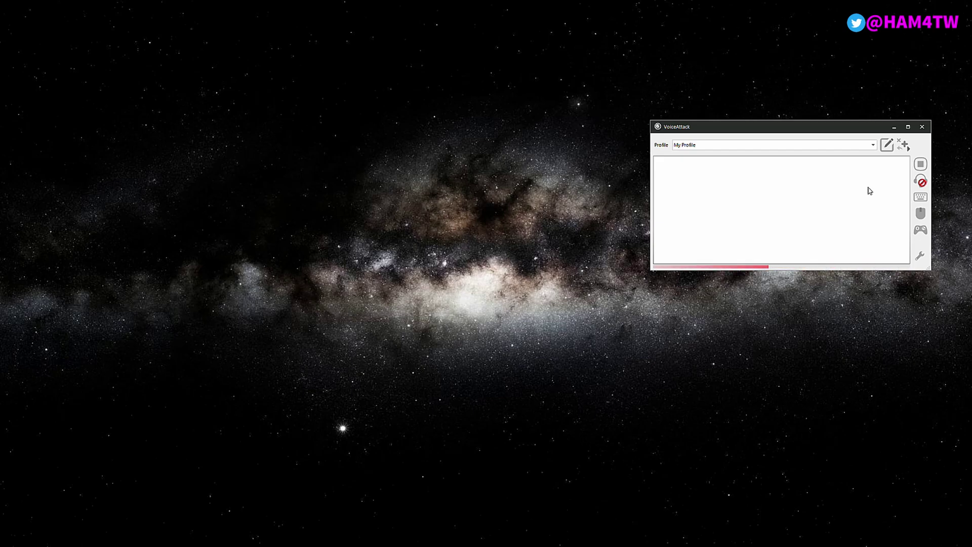
Review the Stream Open command in My Profile, including the path of its Run an Application action for OBS Studio.
click(887, 146)
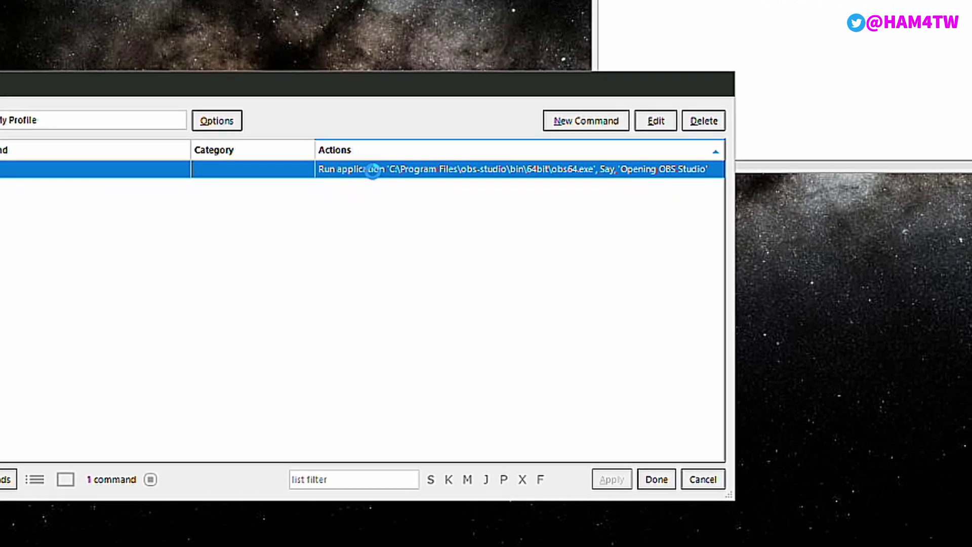
double_click(458, 218)
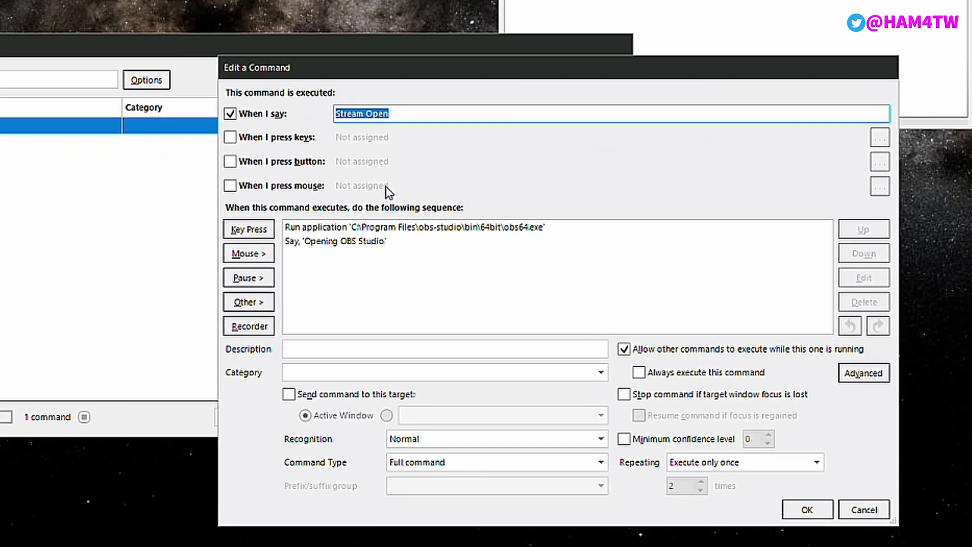
click(346, 223)
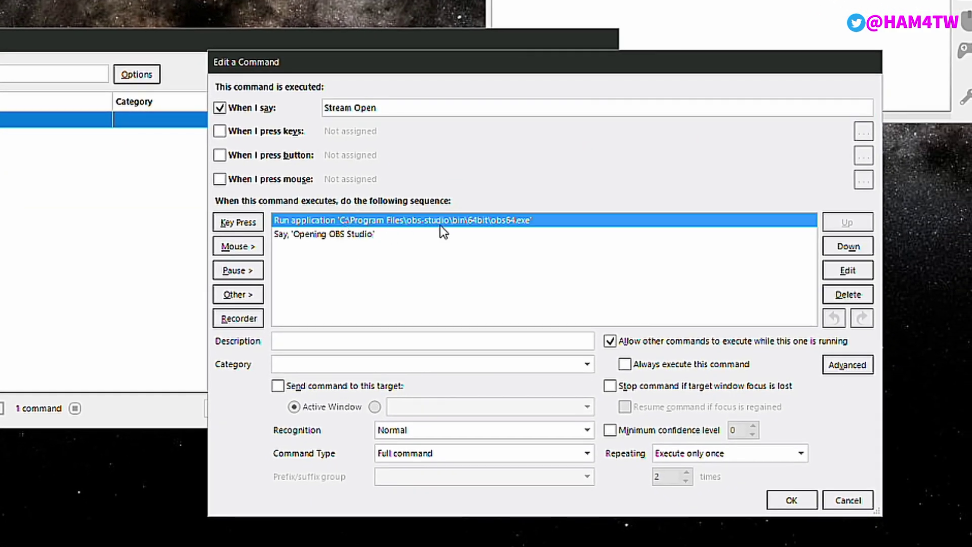
click(832, 275)
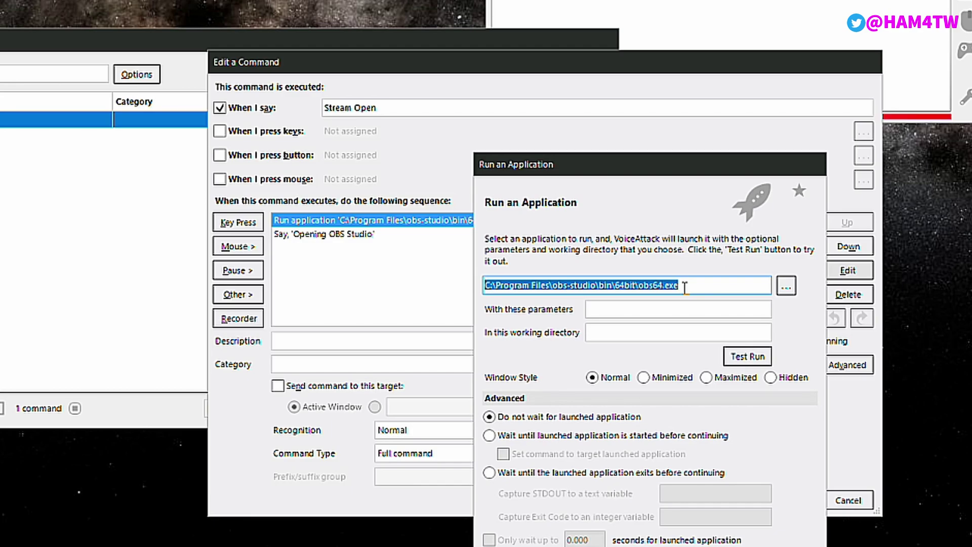
click(760, 544)
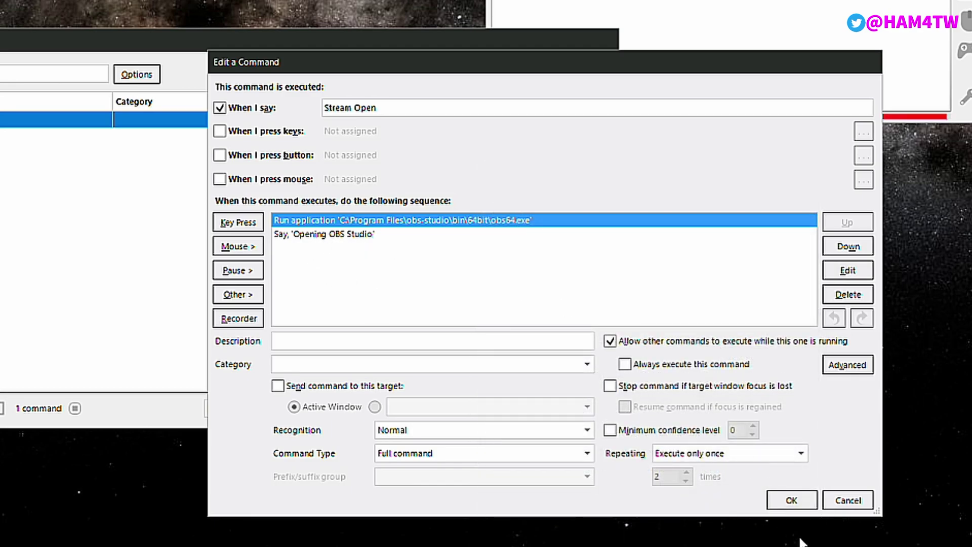
click(810, 503)
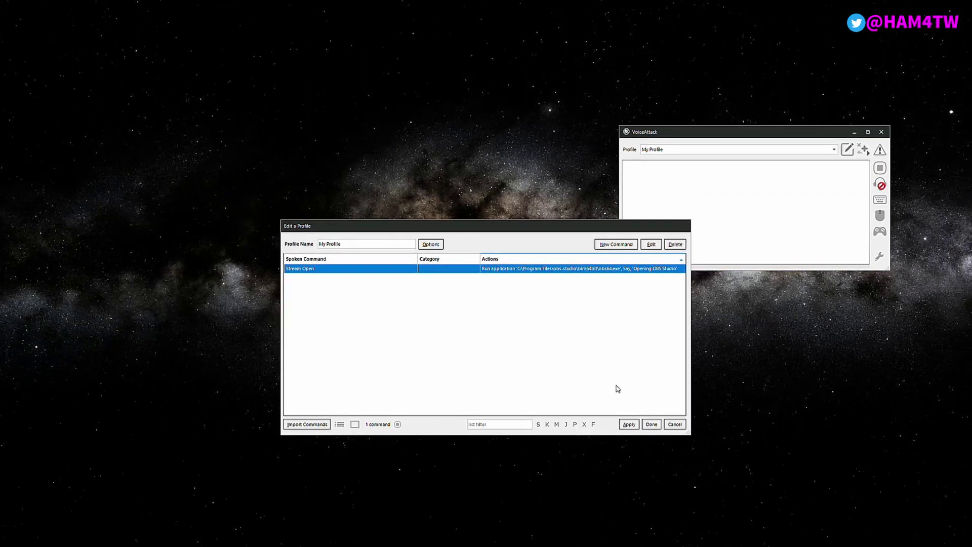
Finish editing My Profile and turn on voice listening to try the Stream Open command.
click(652, 426)
click(881, 184)
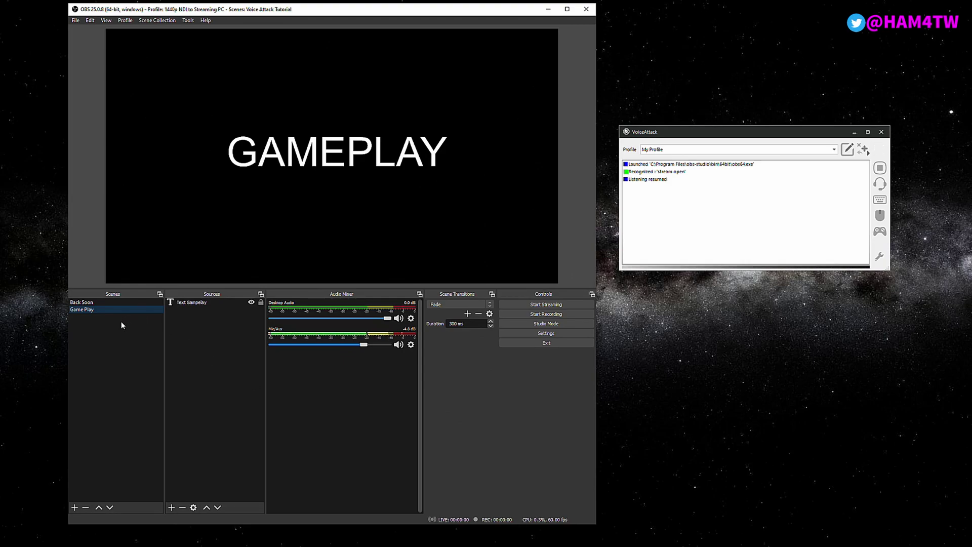
In OBS, preview the Back Soon scene and return to the Game Play scene.
click(89, 304)
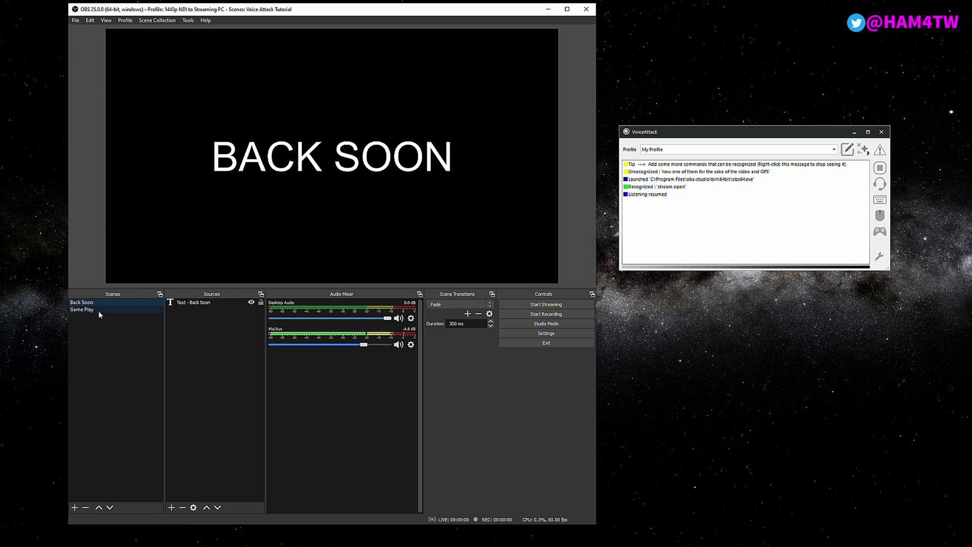
click(96, 311)
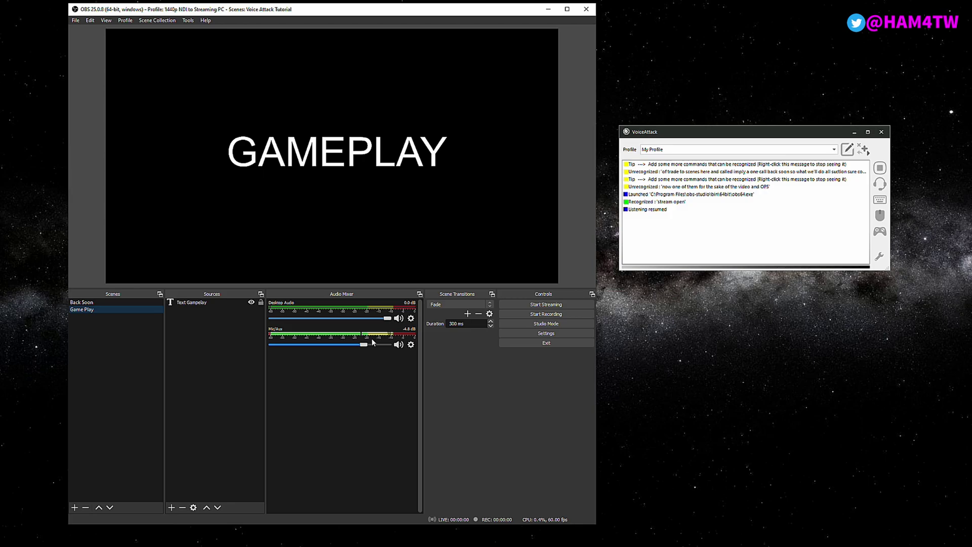
Switch to the Back Soon scene once more, ending on the Game Play scene.
click(108, 302)
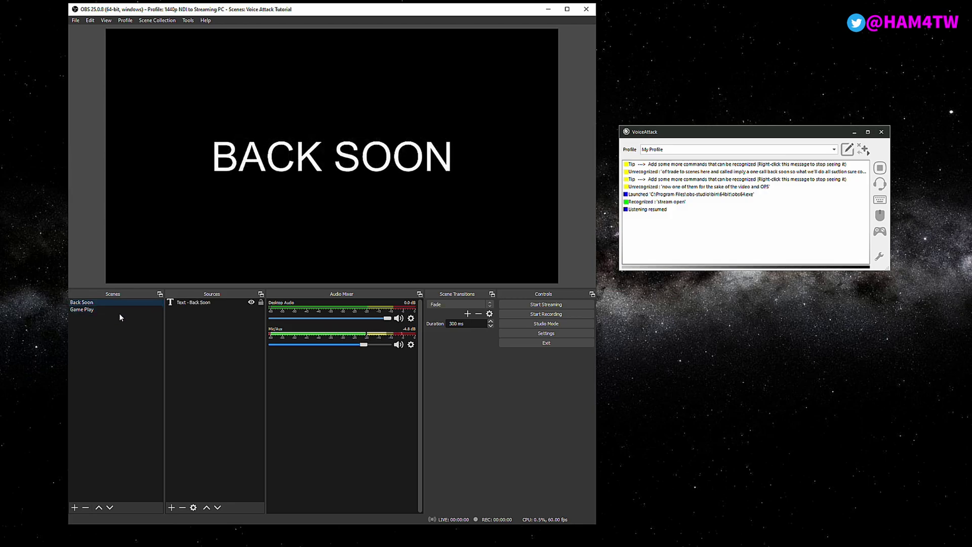
click(92, 310)
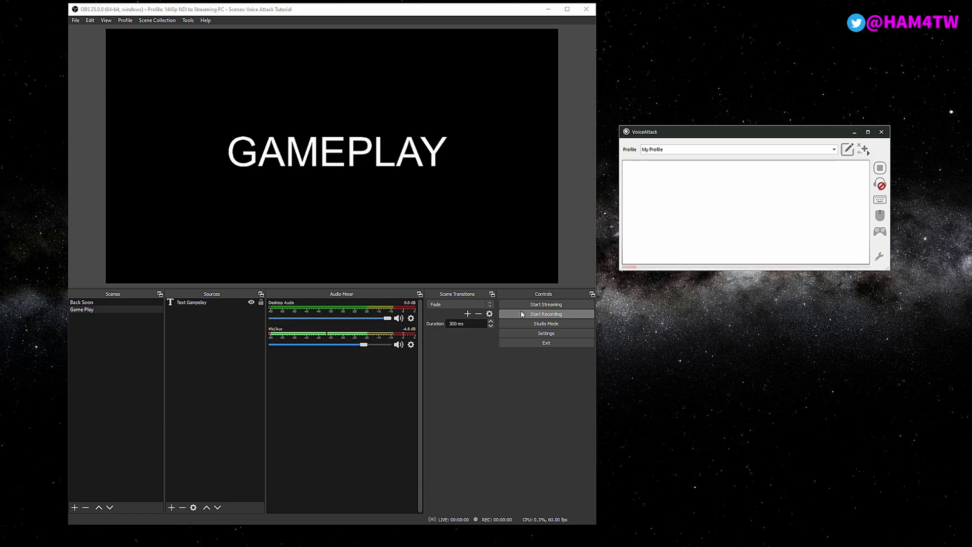
In the OBS hotkey settings, assign Ctrl+Shift+B to switch to the Back Soon scene and Ctrl+Shift+G to switch to the Game Play scene.
click(541, 333)
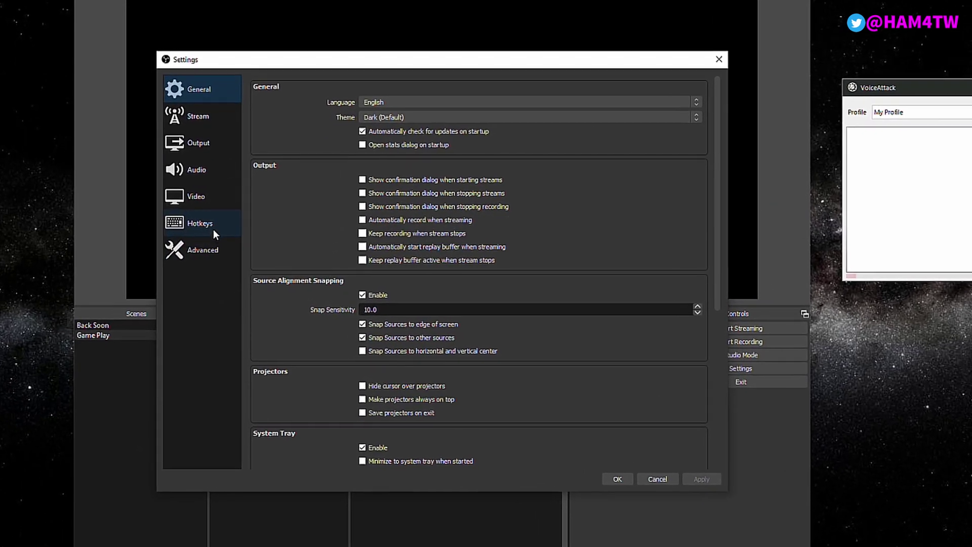
click(214, 229)
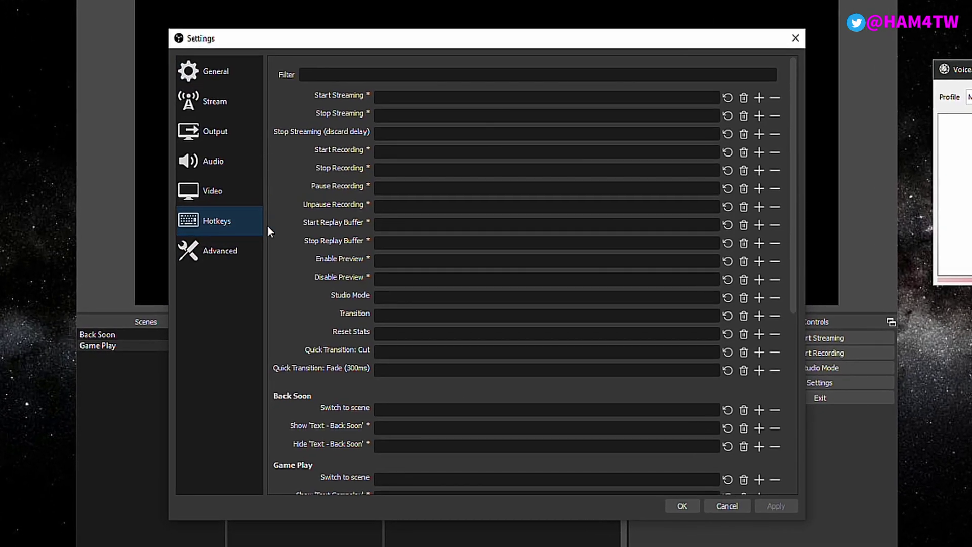
scroll(421, 248, down, 3)
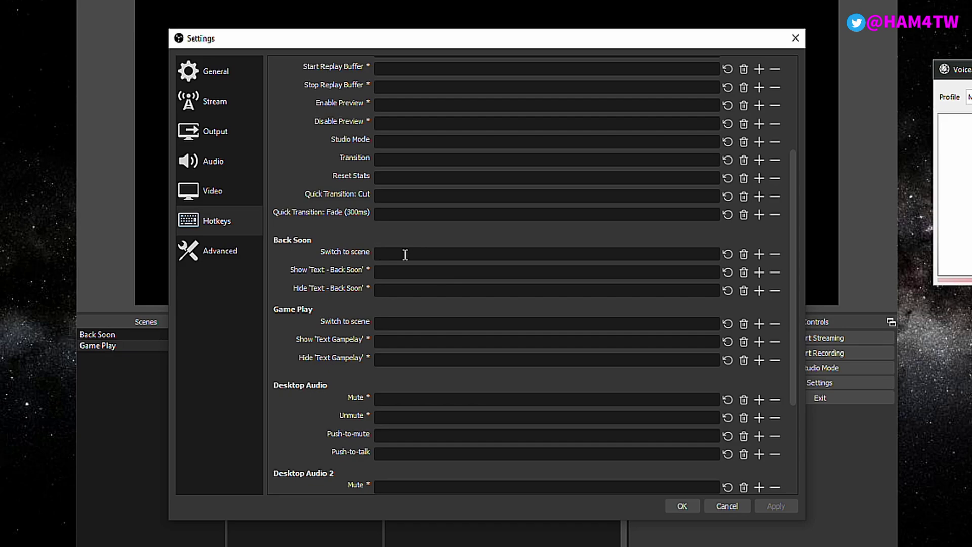
key(ctrl+shift)
click(404, 321)
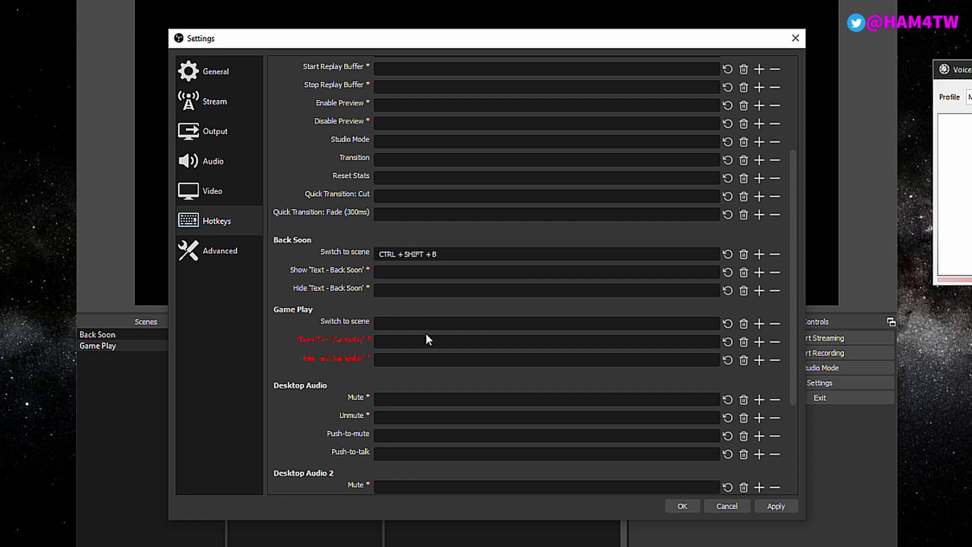
key(ctrl)
Assign Ctrl+Shift+M to mute and Ctrl+Shift+U to unmute Mic/Aux, applying the hotkey settings.
scroll(561, 356, down, 5)
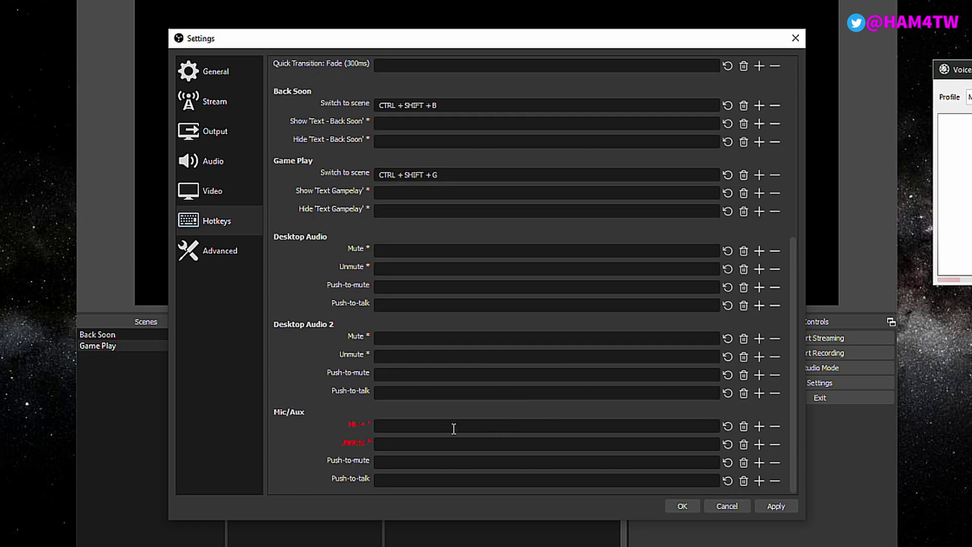
click(436, 427)
key(ctrl+shift)
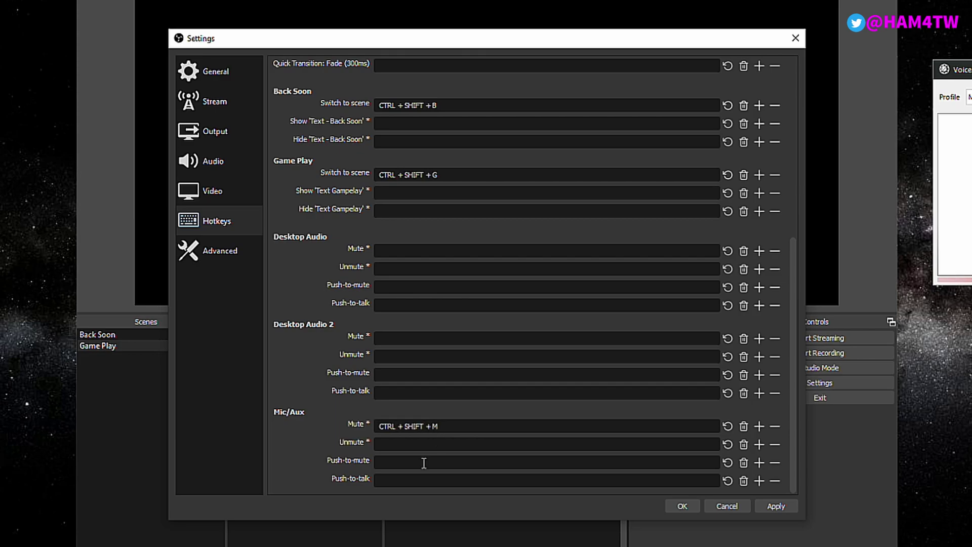
click(411, 444)
key(ctrl+shift)
key(ctrl+shift+u)
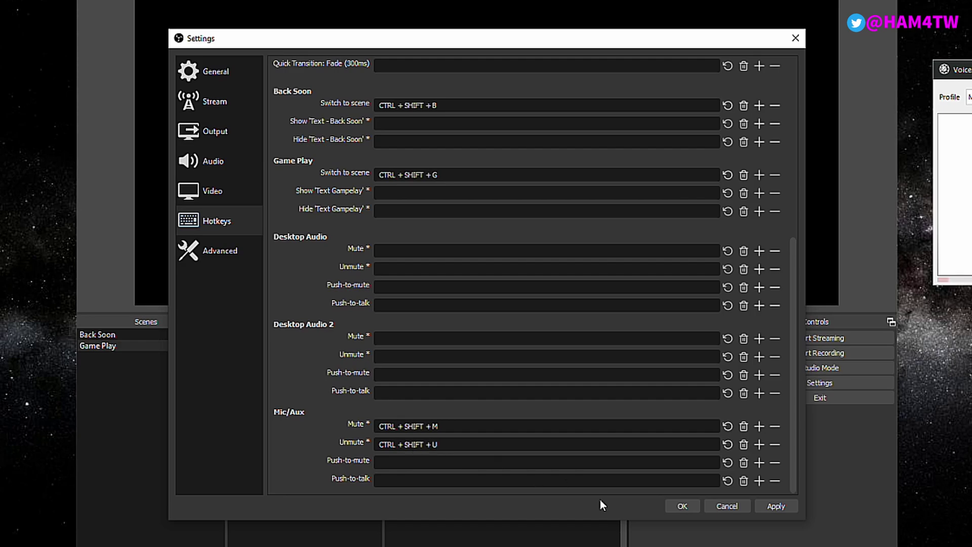
click(776, 505)
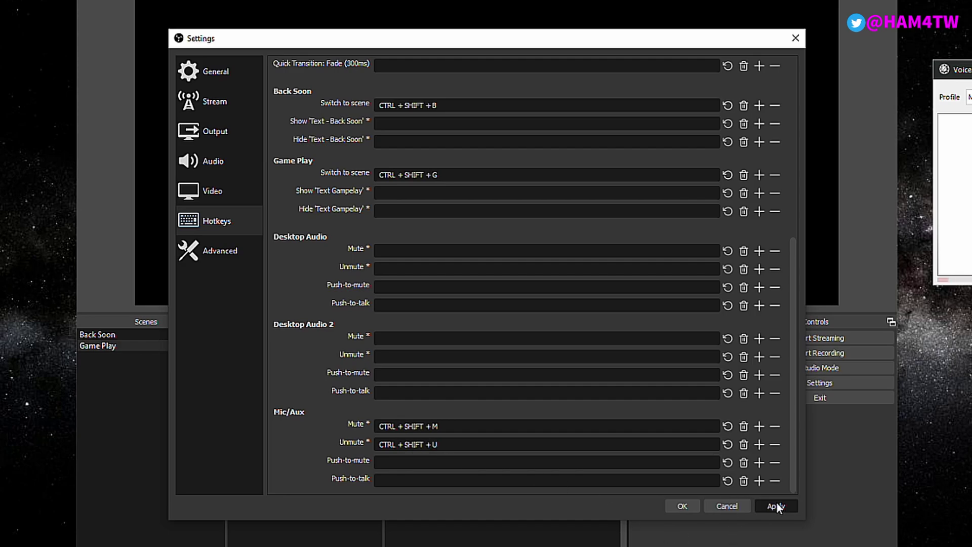
click(678, 507)
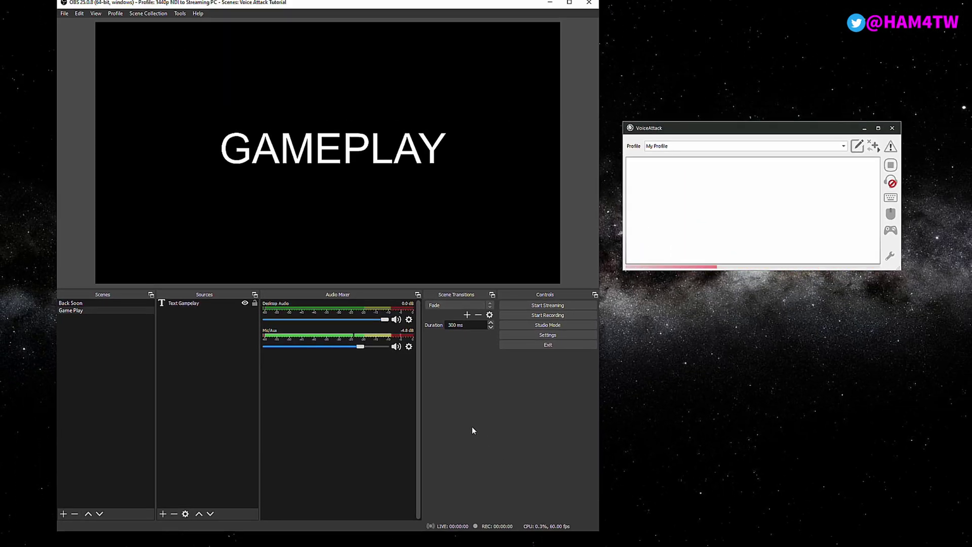
Test the new hotkeys by switching to Back Soon and back to Game Play, and by muting and unmuting Mic/Aux.
key(F2)
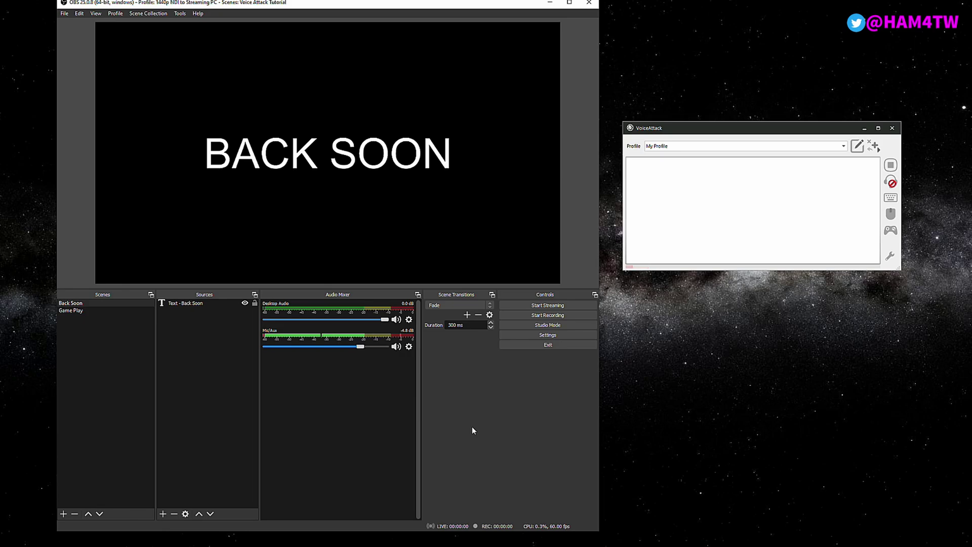
key(F1)
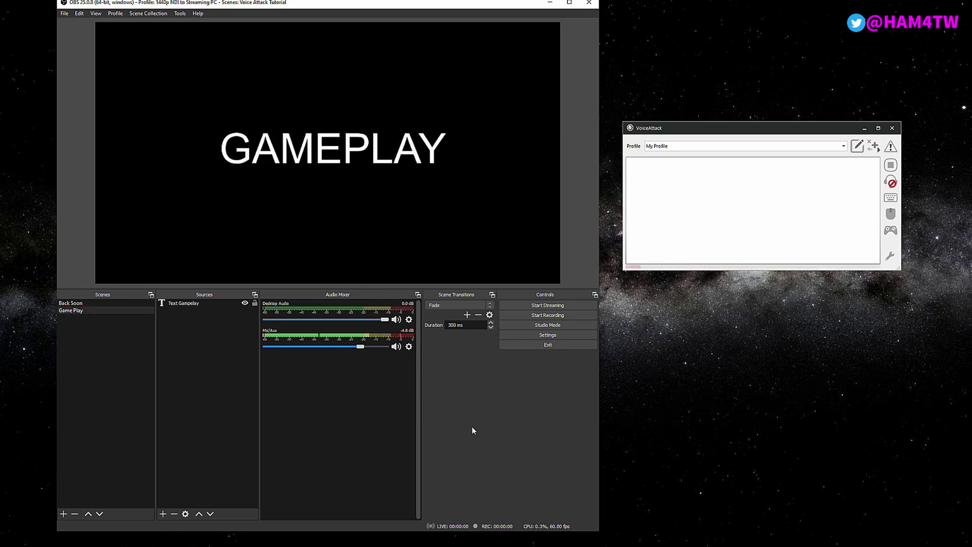
key(F3)
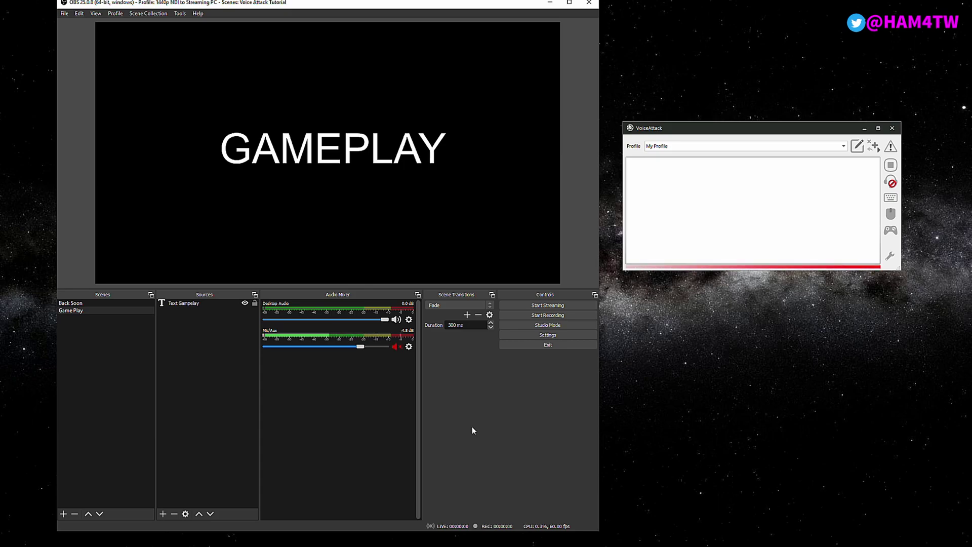
key(F3)
In VoiceAttack, add a new command to My Profile with the spoken phrase Stream Back Soon.
click(857, 148)
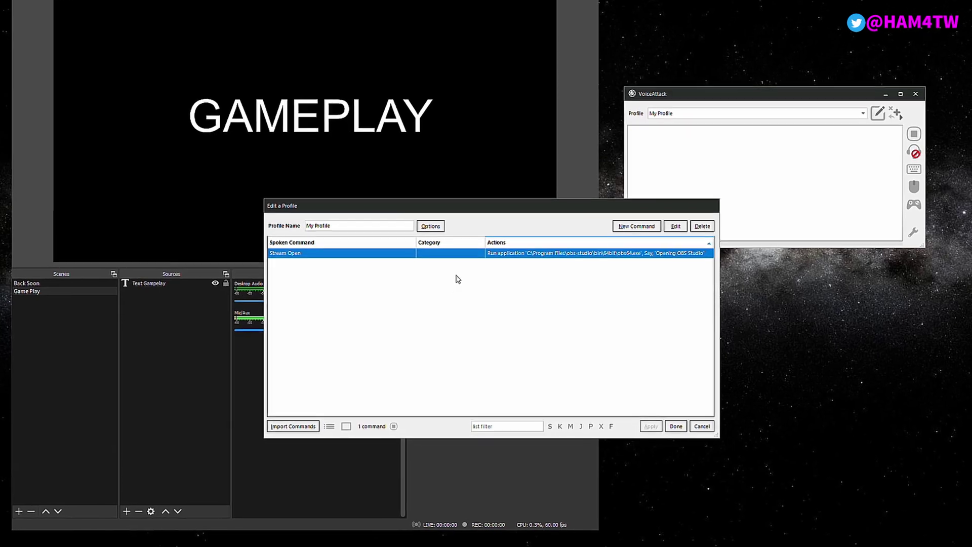
click(630, 226)
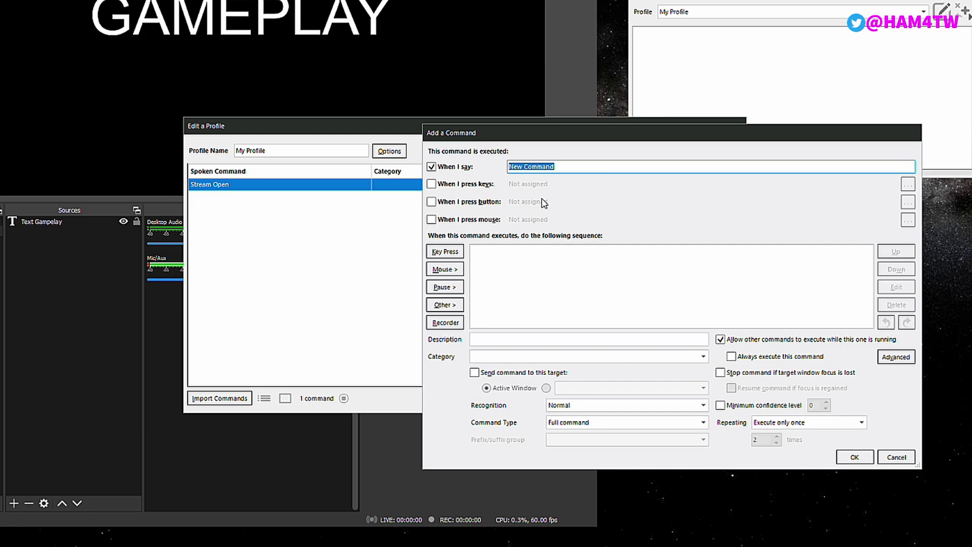
text(Stream Back Soon)
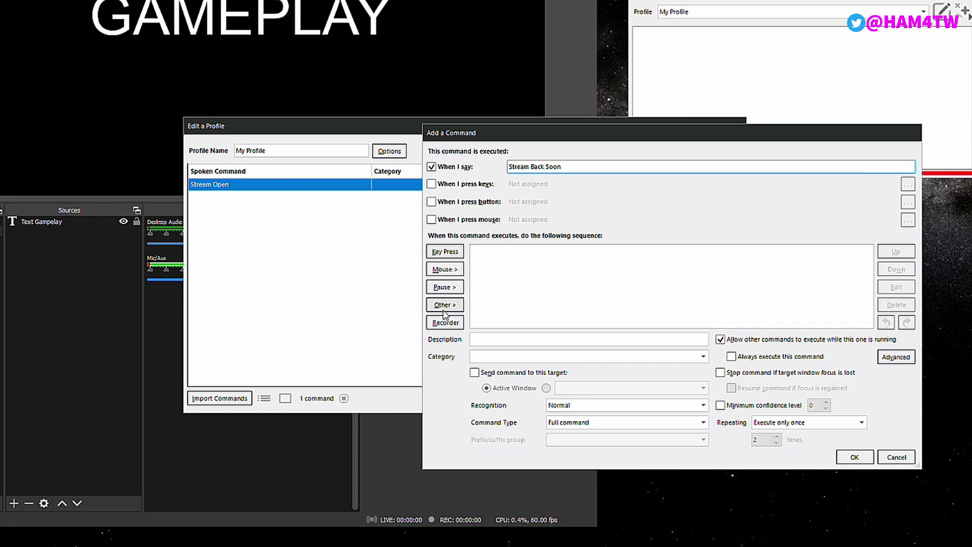
Add a Left Ctrl+Left Shift+B key press action to the Stream Back Soon command.
click(453, 253)
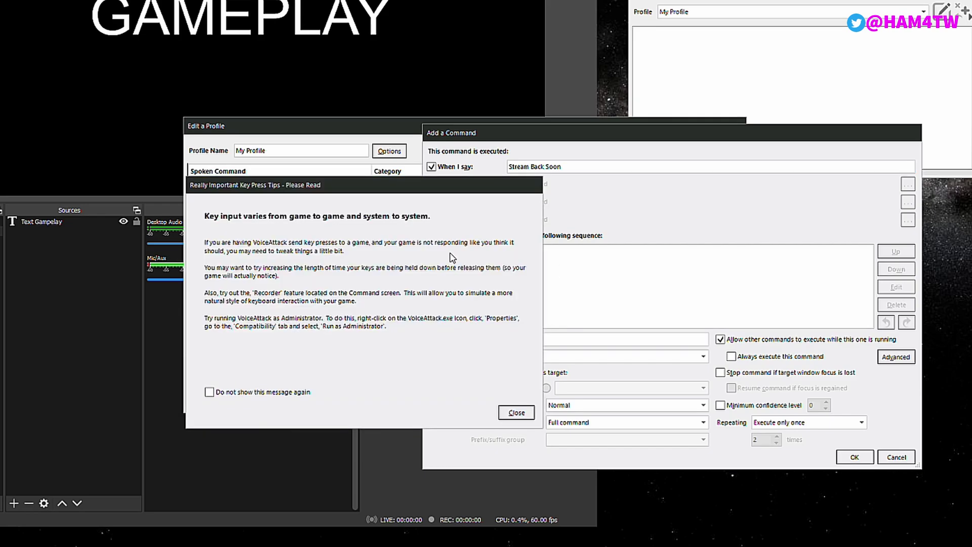
click(517, 413)
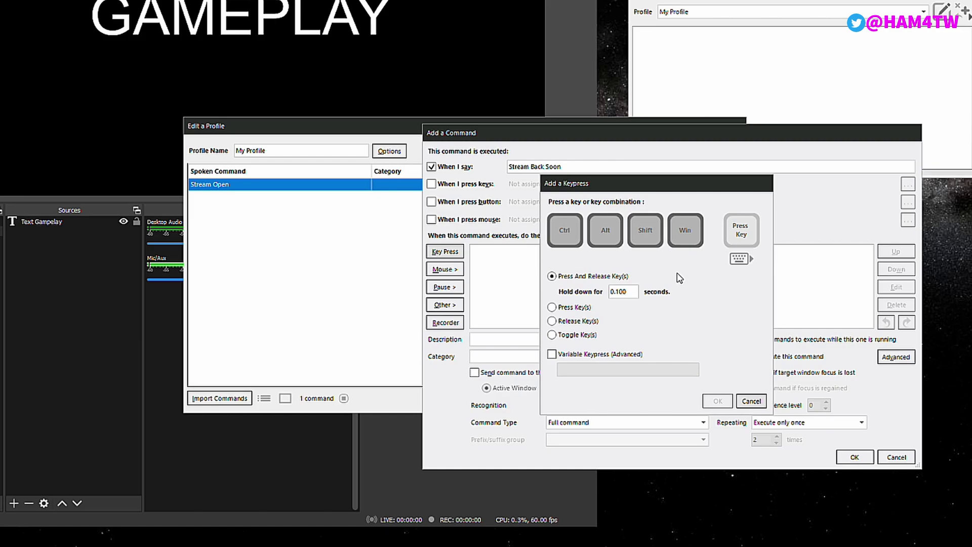
key(ctrl)
key(shift)
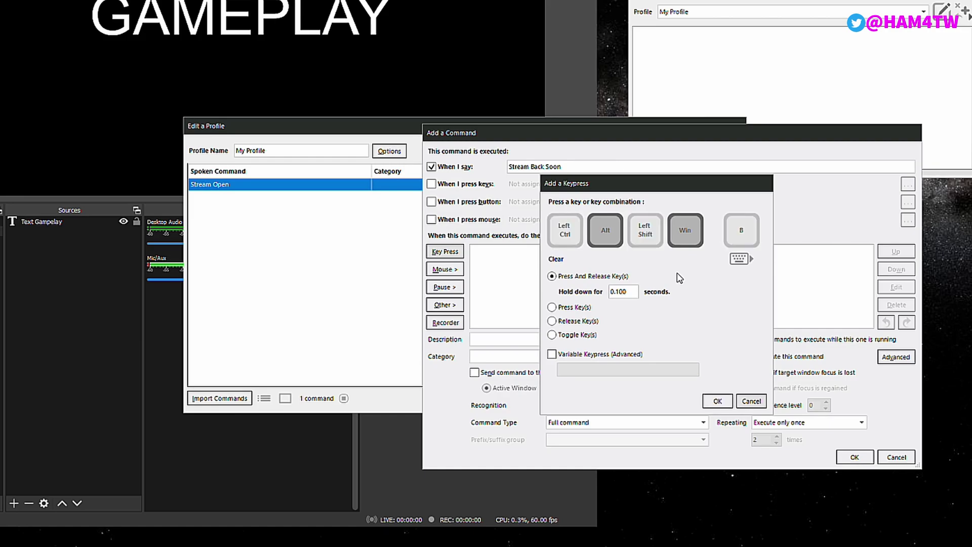
key(b)
click(717, 401)
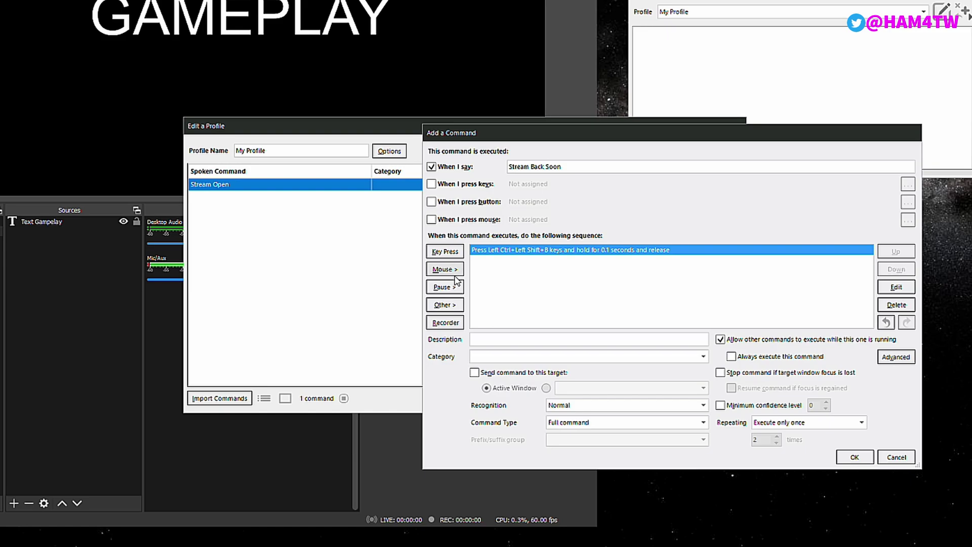
Add a text-to-speech action that says Back Soon to the command, previewing the voice first.
click(445, 306)
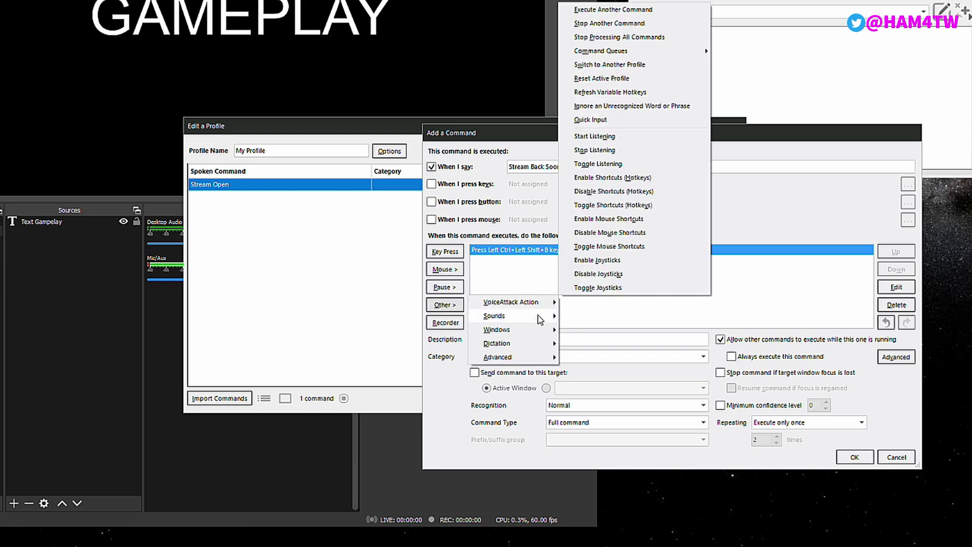
mouse_move(540, 319)
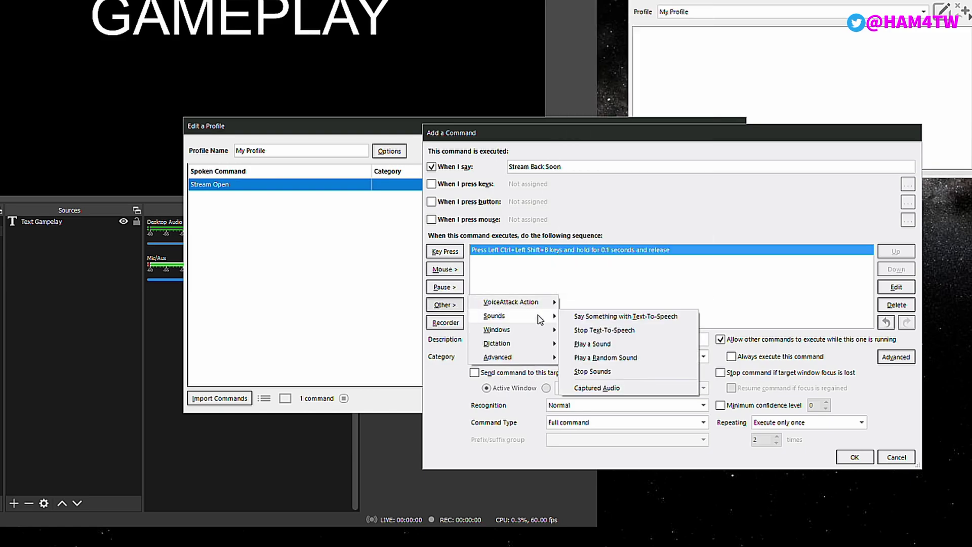
click(626, 317)
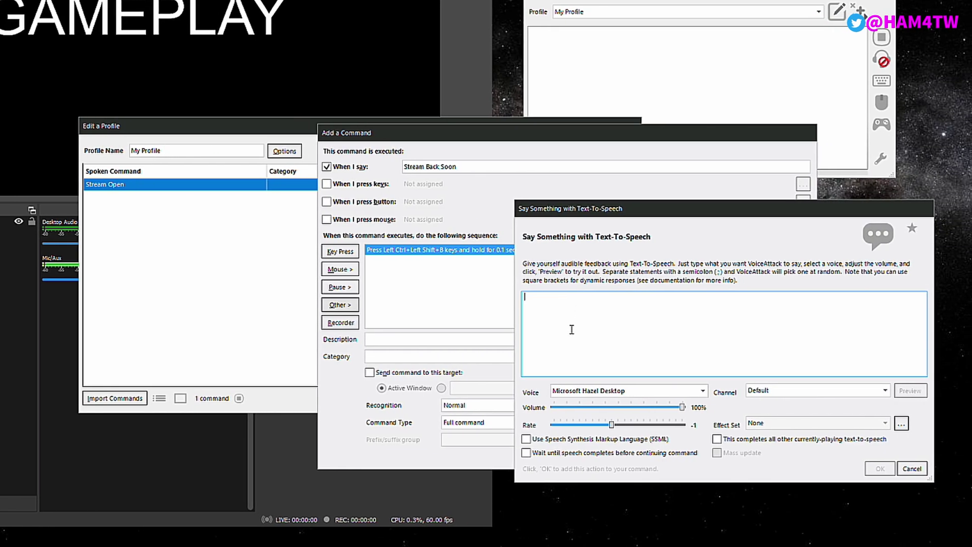
text(Back )
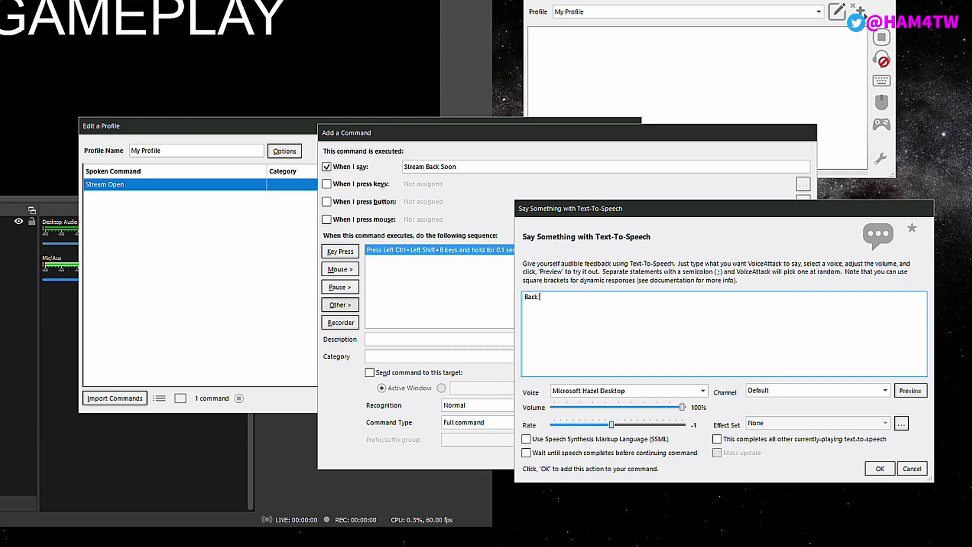
text(Soon)
click(910, 391)
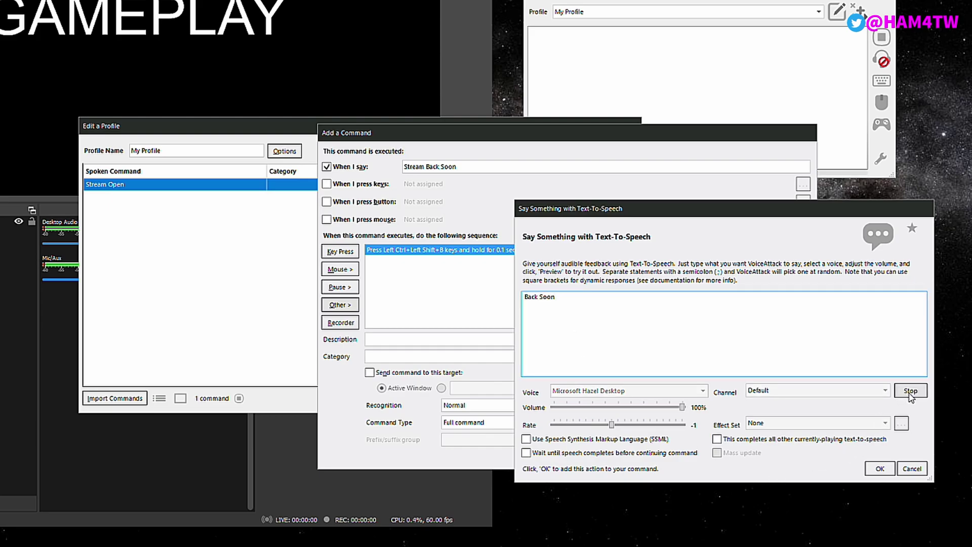
click(880, 468)
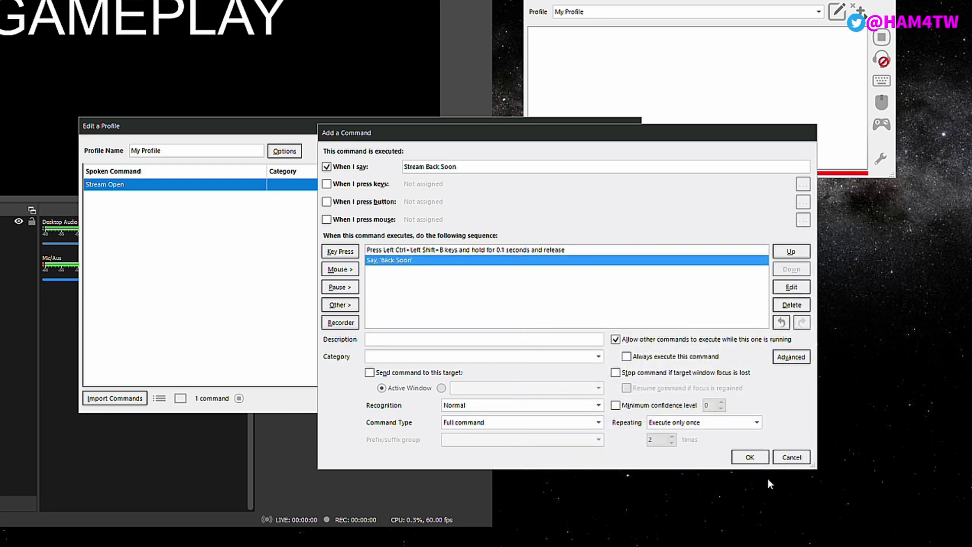
Save the Stream Back Soon command to My Profile and turn on voice listening to try it.
click(757, 460)
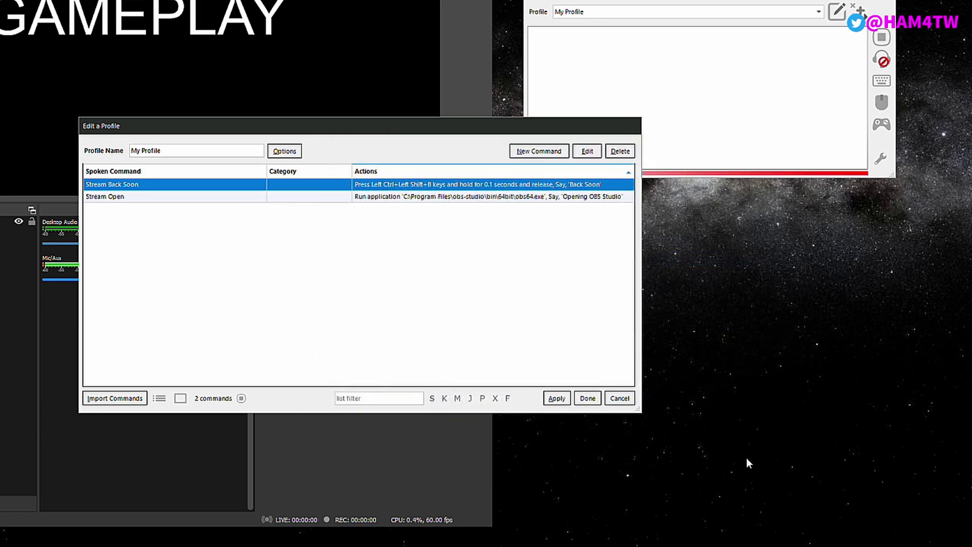
click(562, 403)
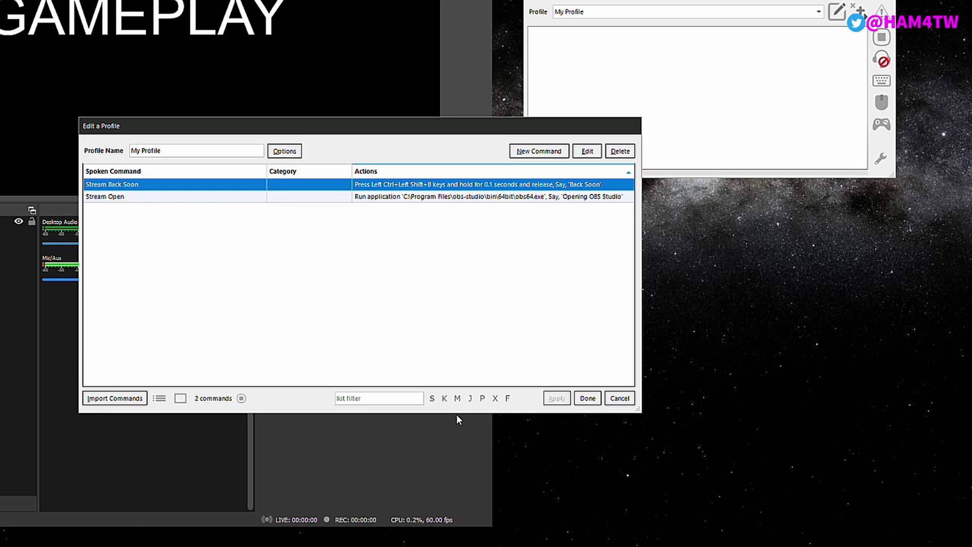
click(587, 398)
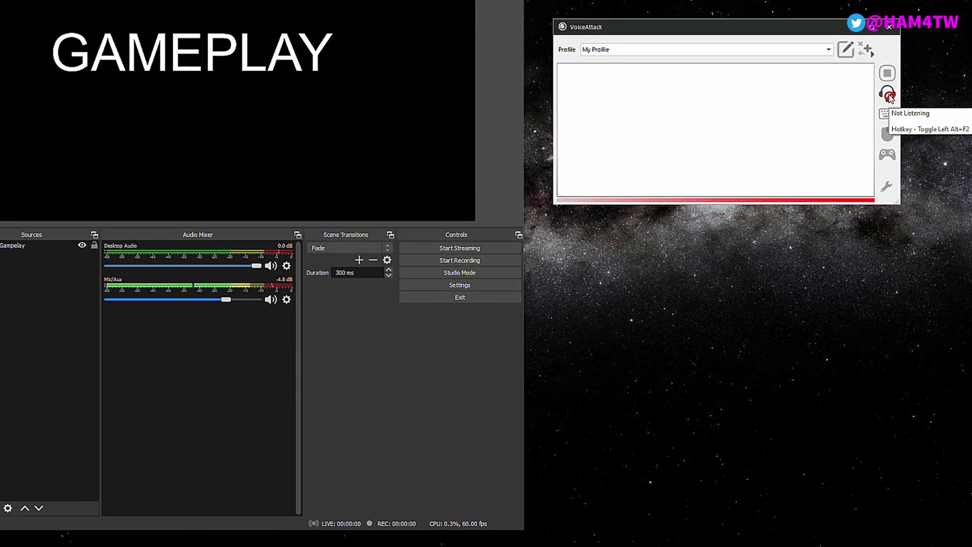
click(883, 61)
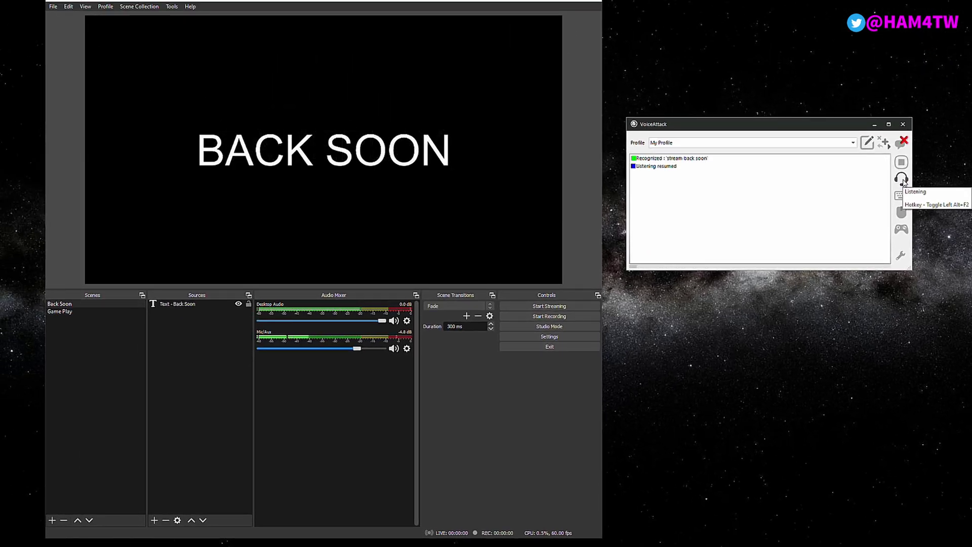
Turn off voice listening and add a Left Ctrl+Left Shift+M key press right after the first key press in the Stream Back Soon command.
click(901, 178)
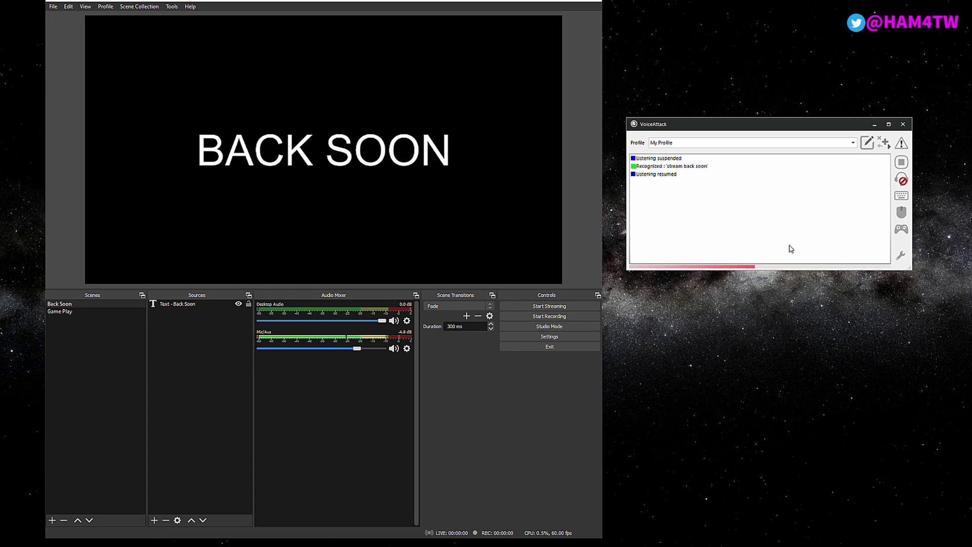
click(867, 143)
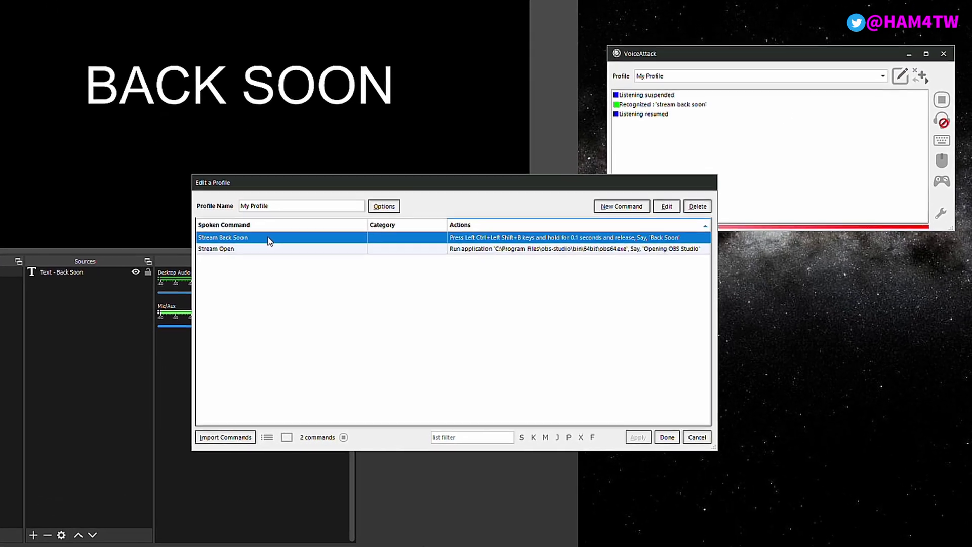
double_click(279, 243)
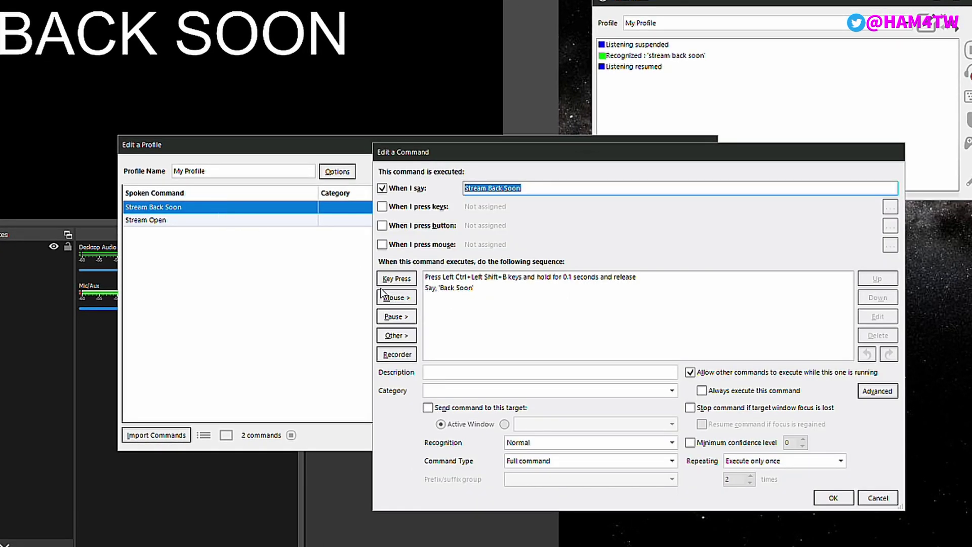
click(461, 279)
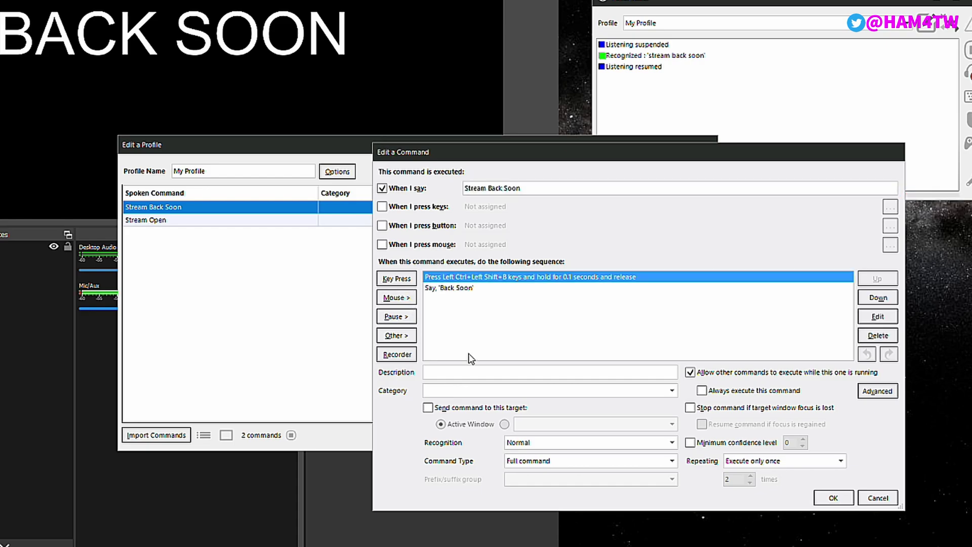
click(397, 279)
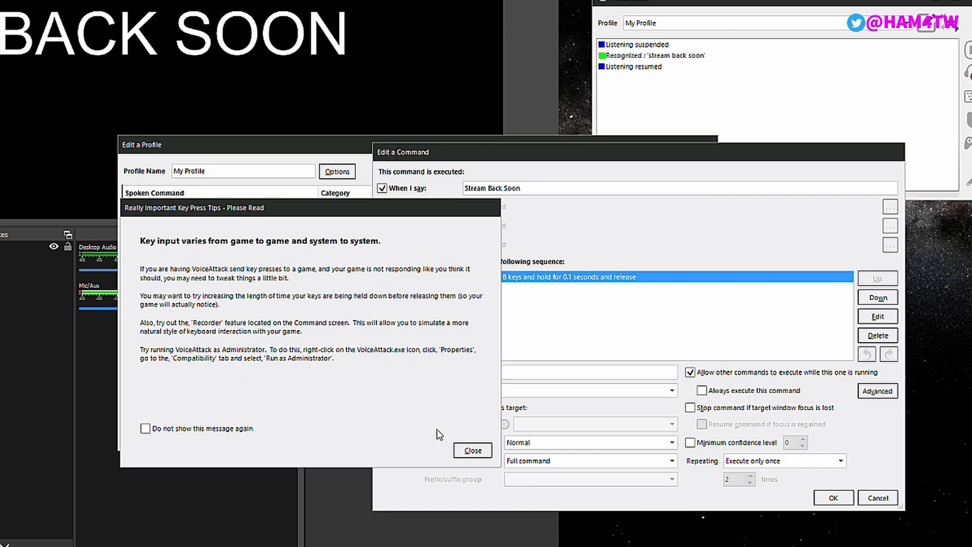
click(472, 450)
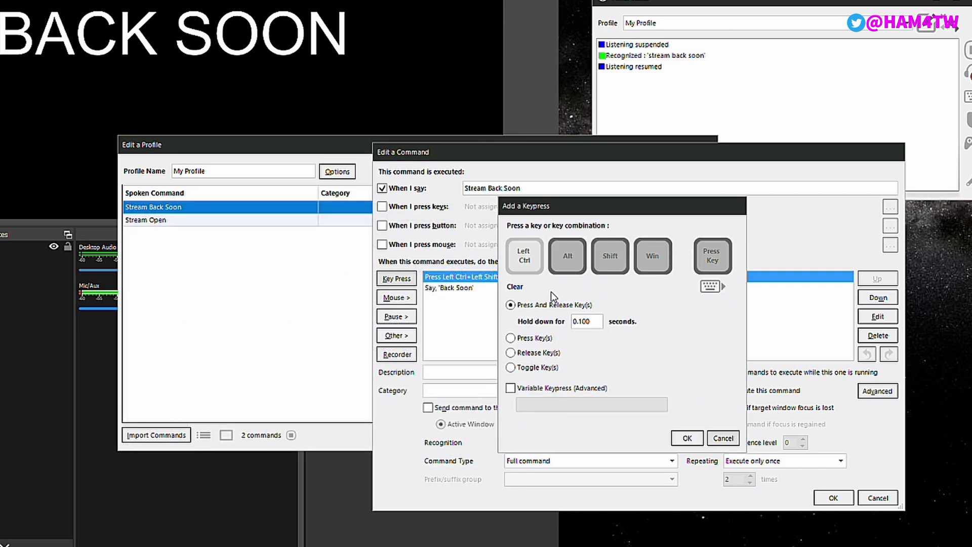
key(ctrl+shift+m)
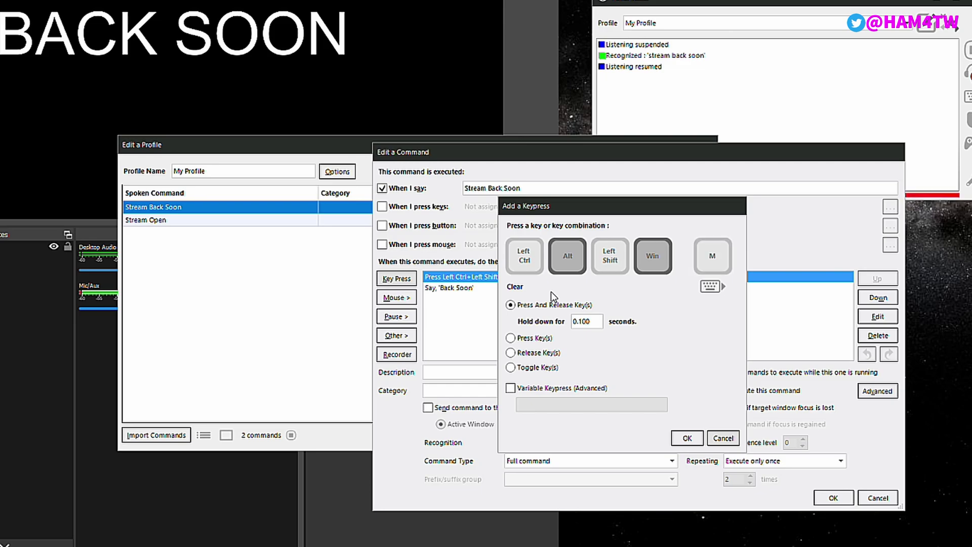
click(683, 438)
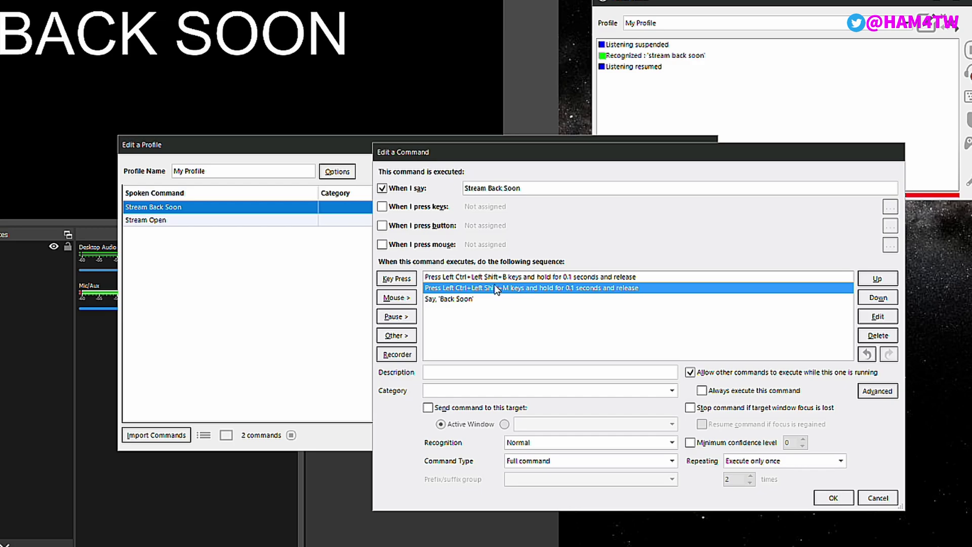
Save the edited Stream Back Soon command and apply the changes to My Profile.
click(832, 498)
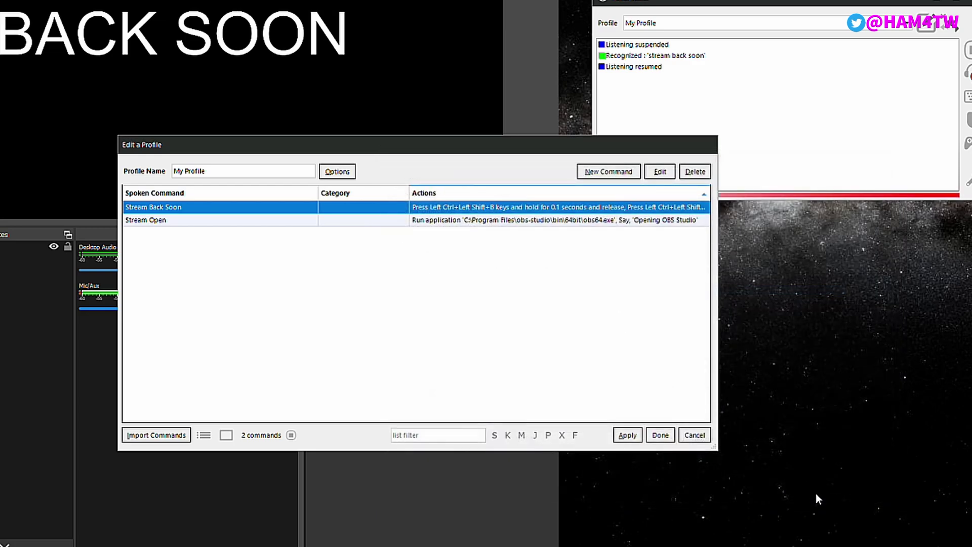
click(633, 436)
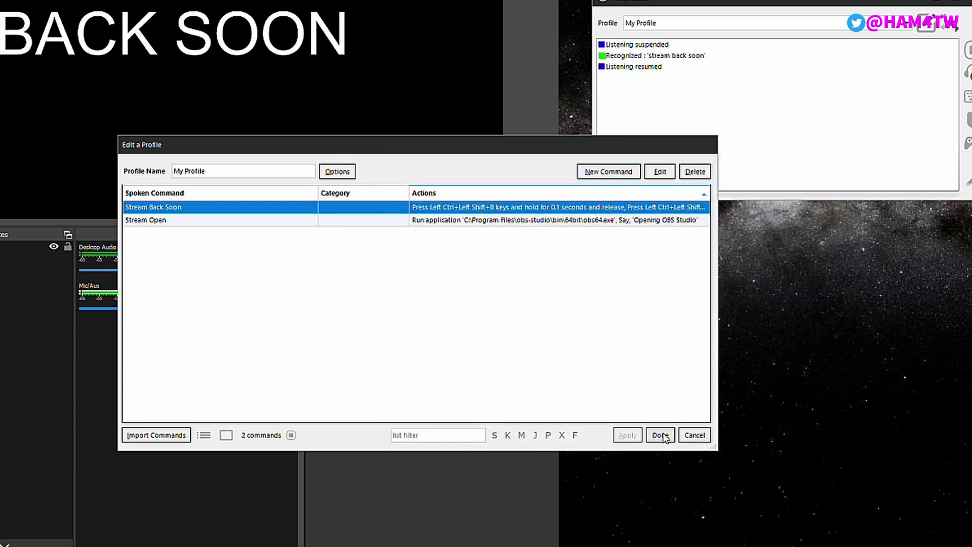
click(660, 436)
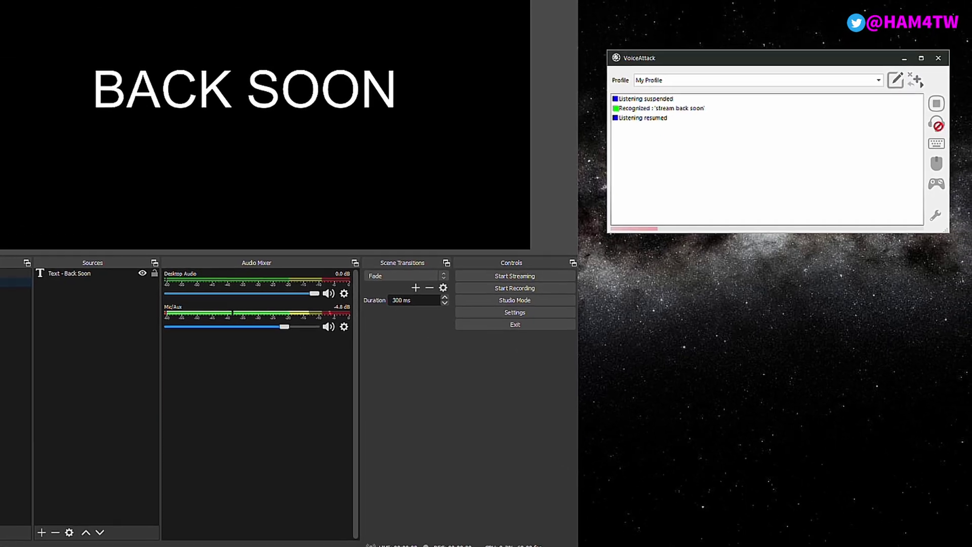
Switch OBS to the Game Play scene and toggle VoiceAttack listening to try the Stream Back Soon command by voice.
click(67, 310)
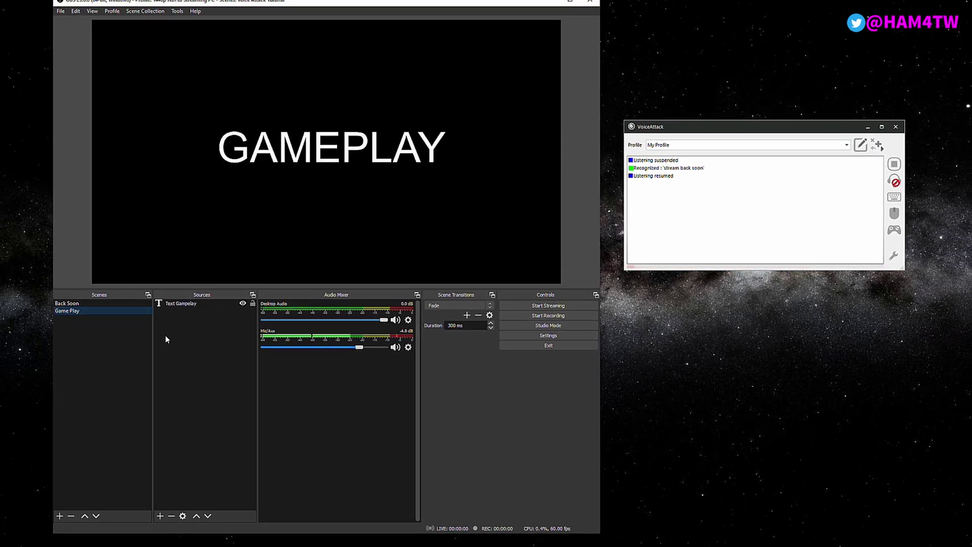
click(895, 181)
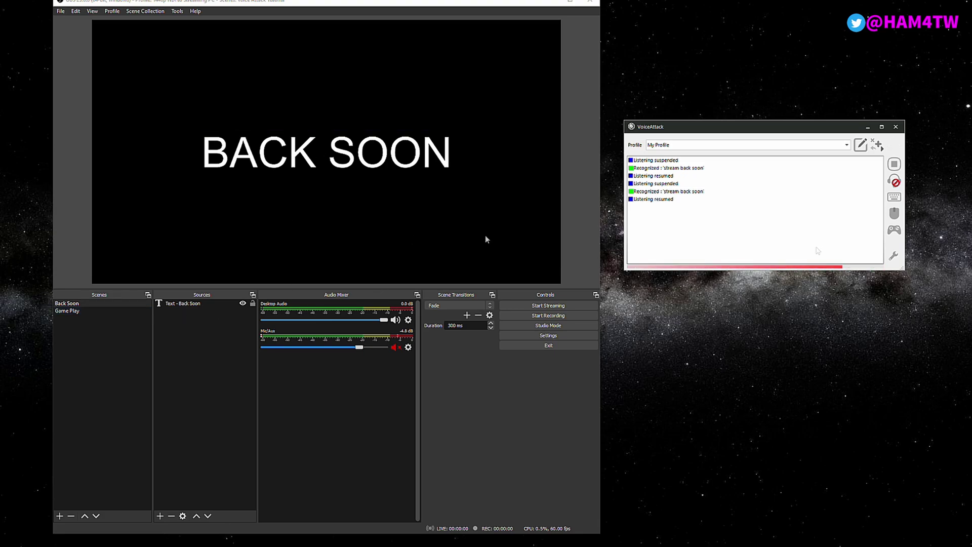
click(896, 182)
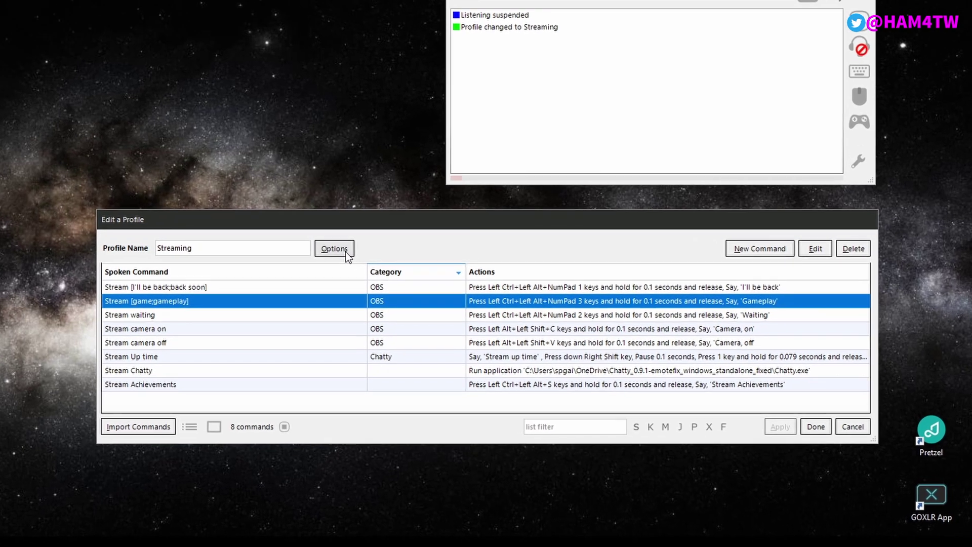
Set the Streaming profile to send its commands to the OBS* window and open its Stream [game;gameplay] command.
click(346, 281)
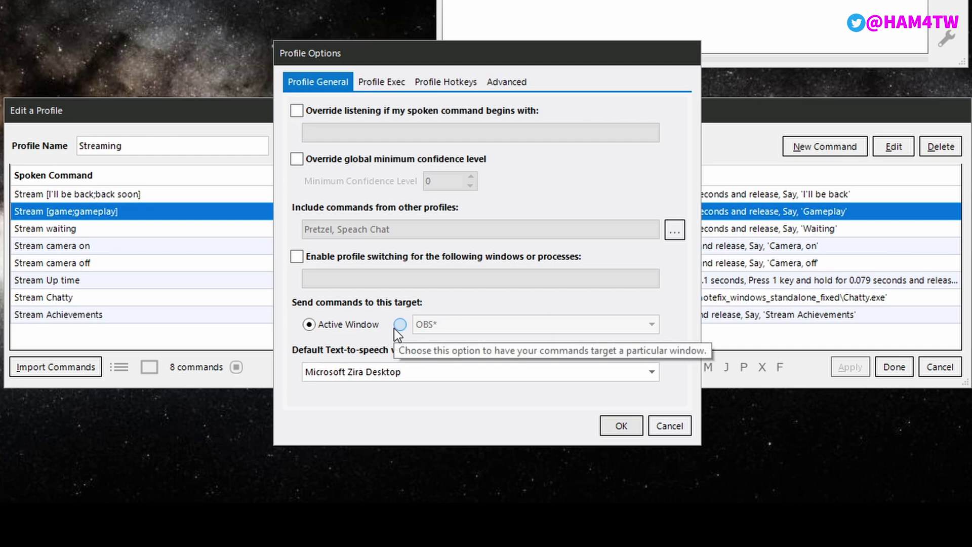
click(397, 328)
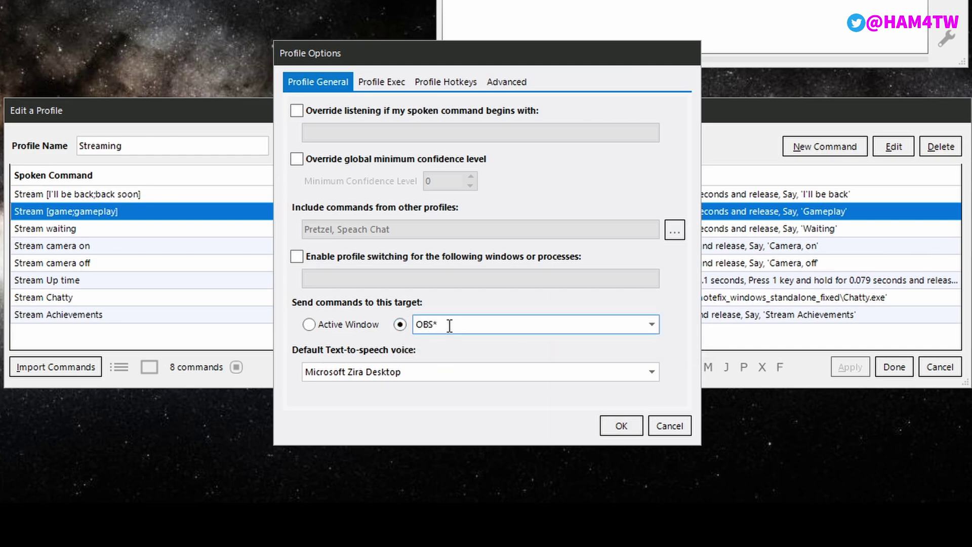
click(651, 325)
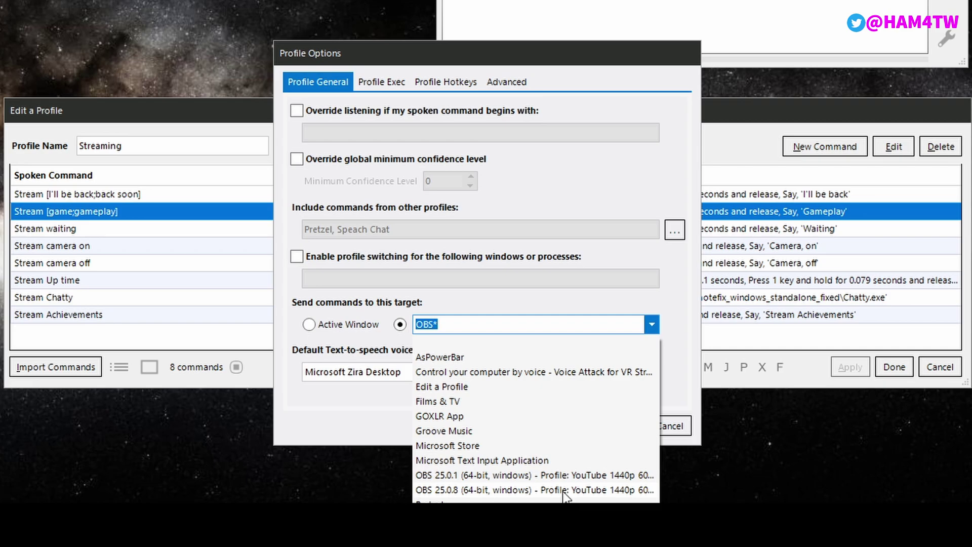
click(458, 324)
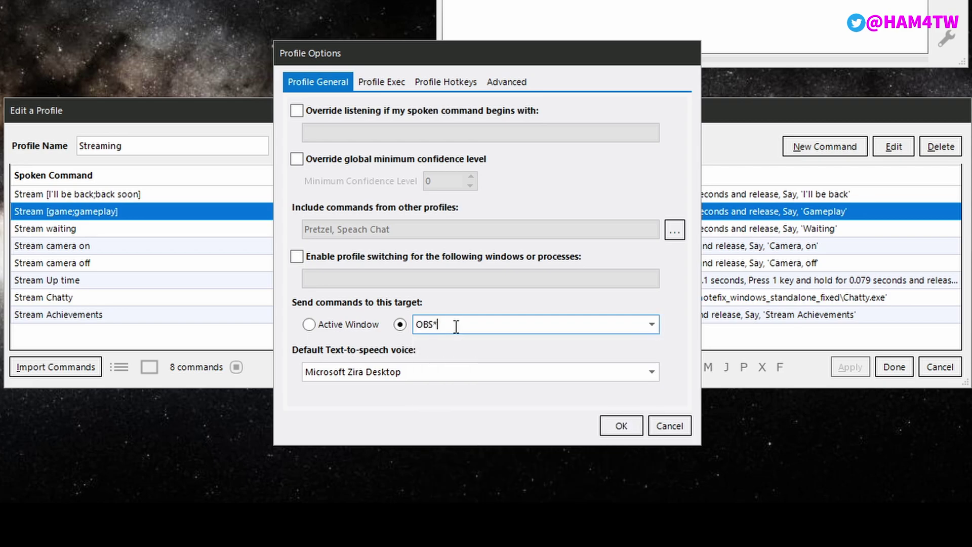
drag(433, 324, 408, 324)
click(624, 427)
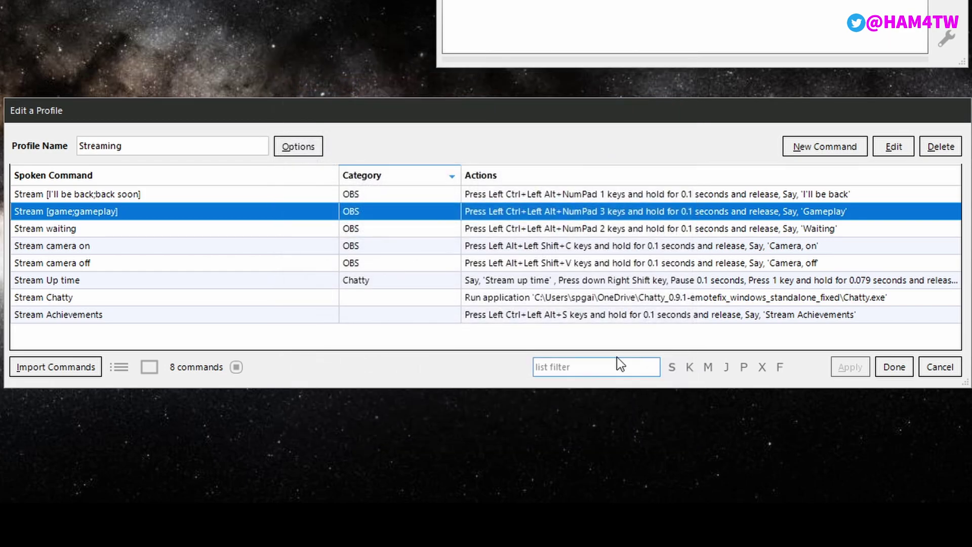
double_click(160, 217)
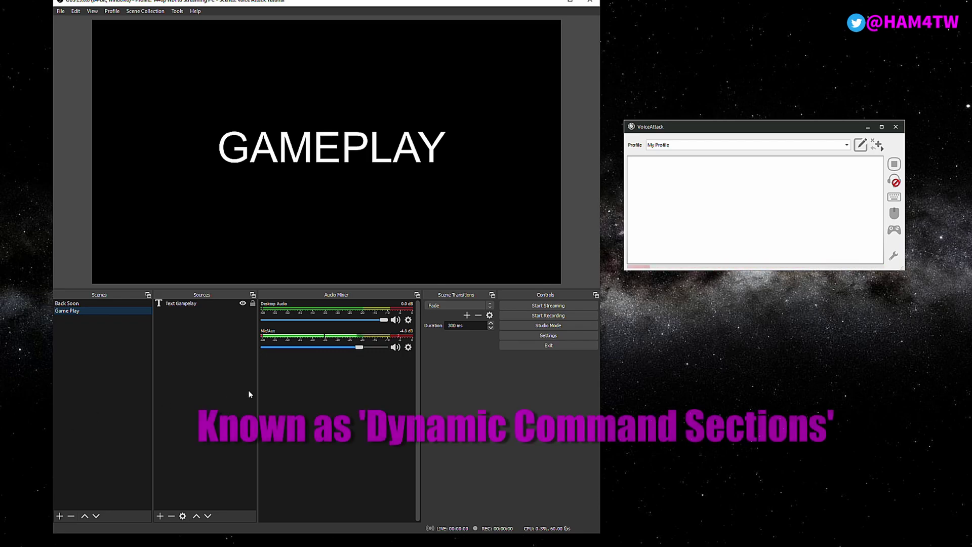
In My Profile, change the spoken phrase of the Stream Back Soon command to Stream [Back Soon;I'll be back].
click(860, 147)
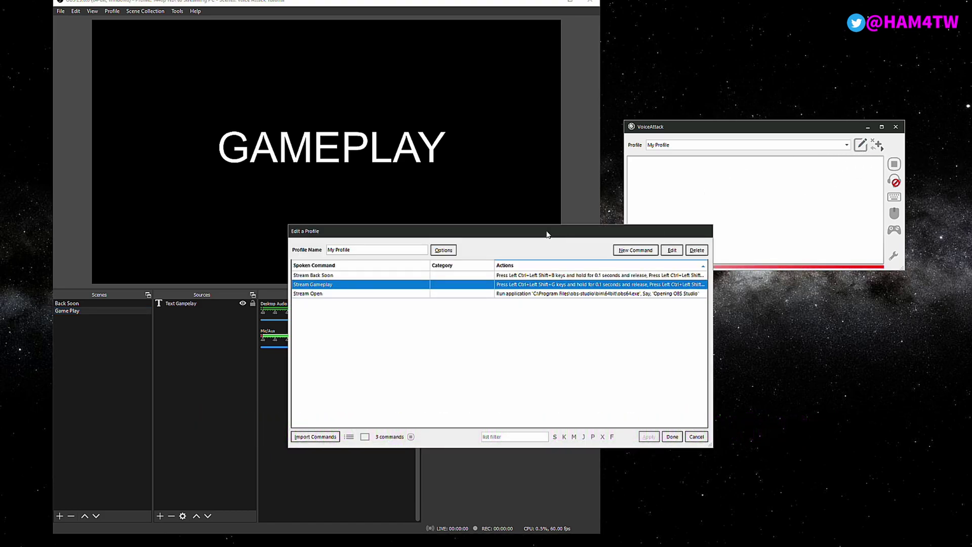
click(355, 274)
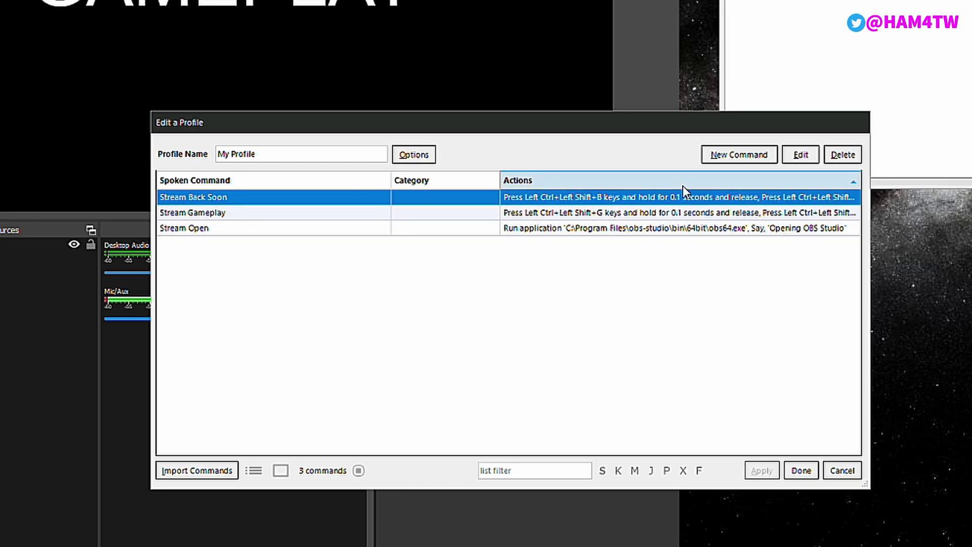
click(801, 155)
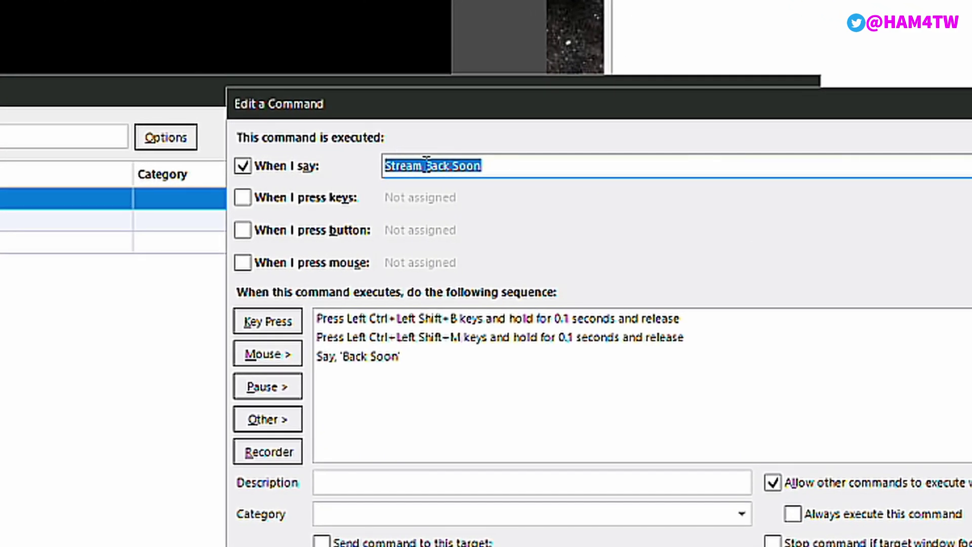
click(472, 168)
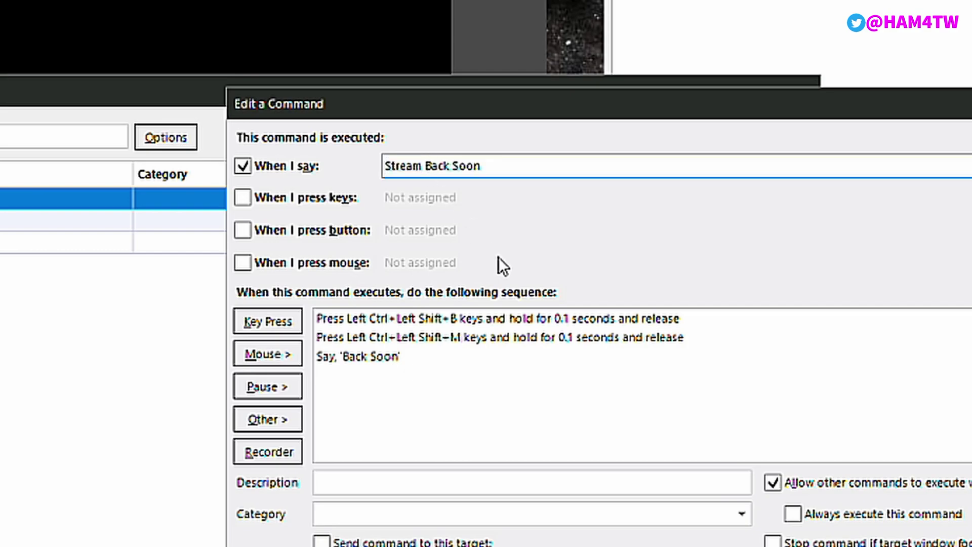
text([)
key(Right)
key(Right)
key(Right)
key(Right)
key(Right)
key(Right)
key(Right)
key(Right)
key(Right)
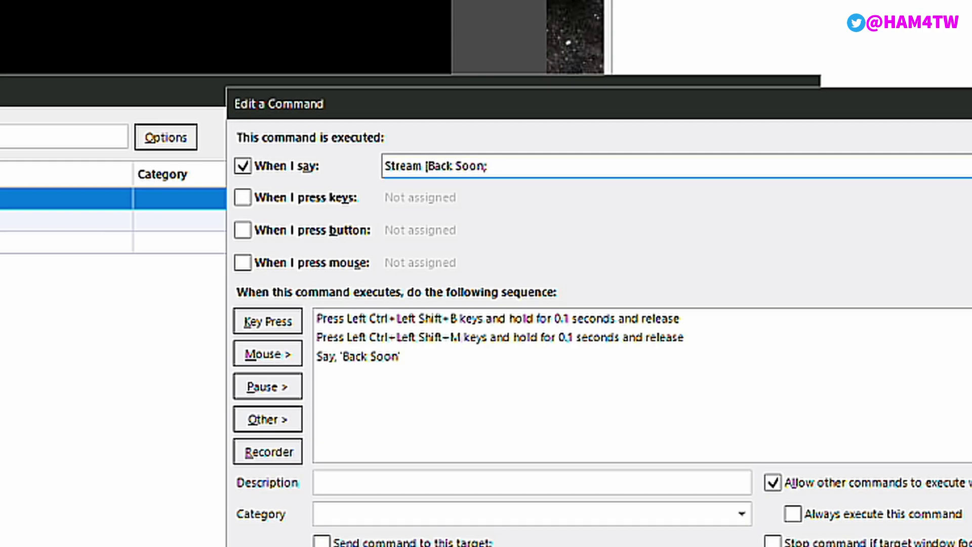
text(;I'll be back)
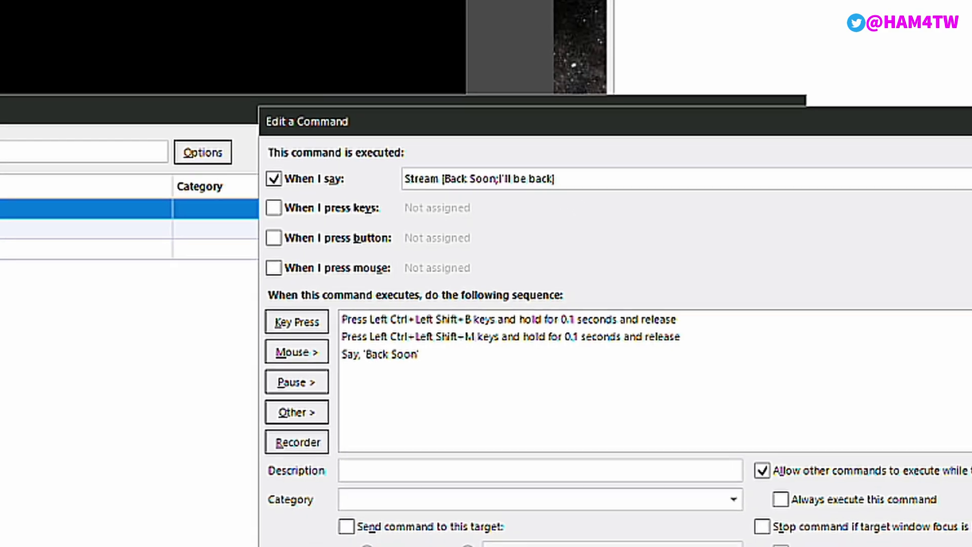
Save the reworded command to My Profile, try it by voice and turn off voice listening.
click(668, 448)
click(649, 436)
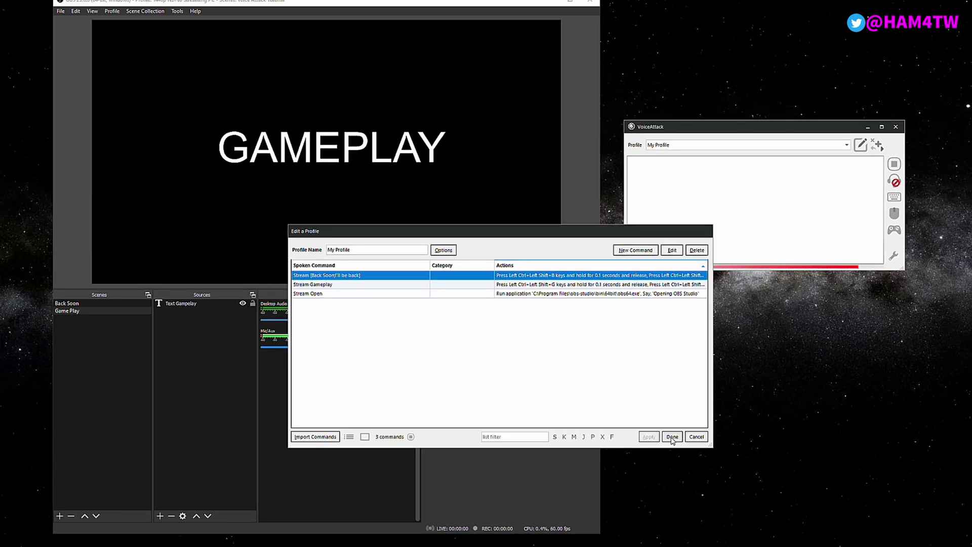
click(673, 436)
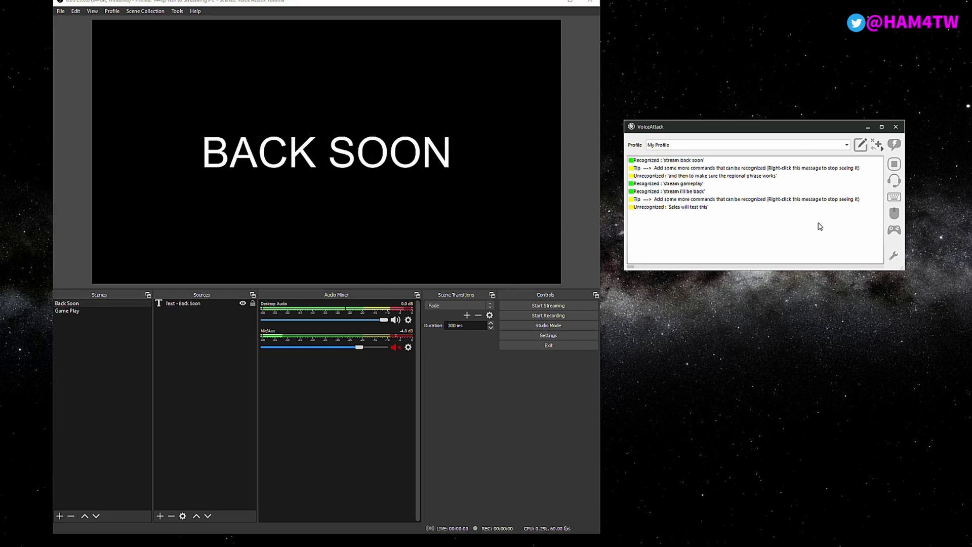
click(895, 183)
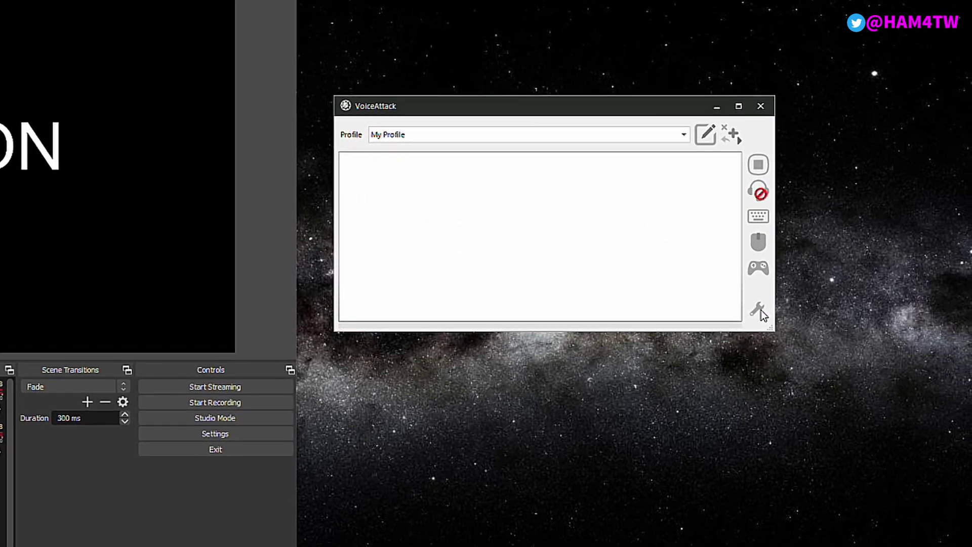
Start Speech Engine Training from the recognition options of VoiceAttack.
click(759, 310)
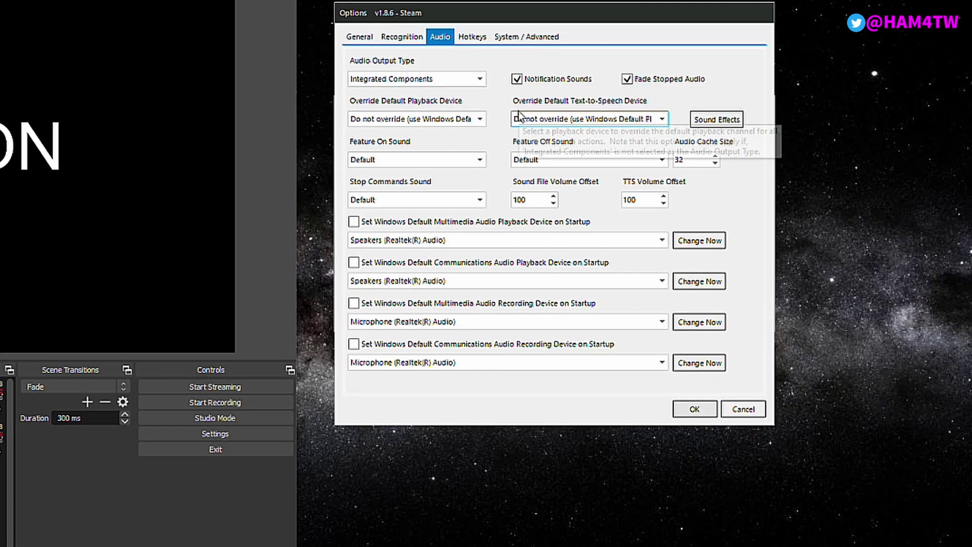
click(413, 38)
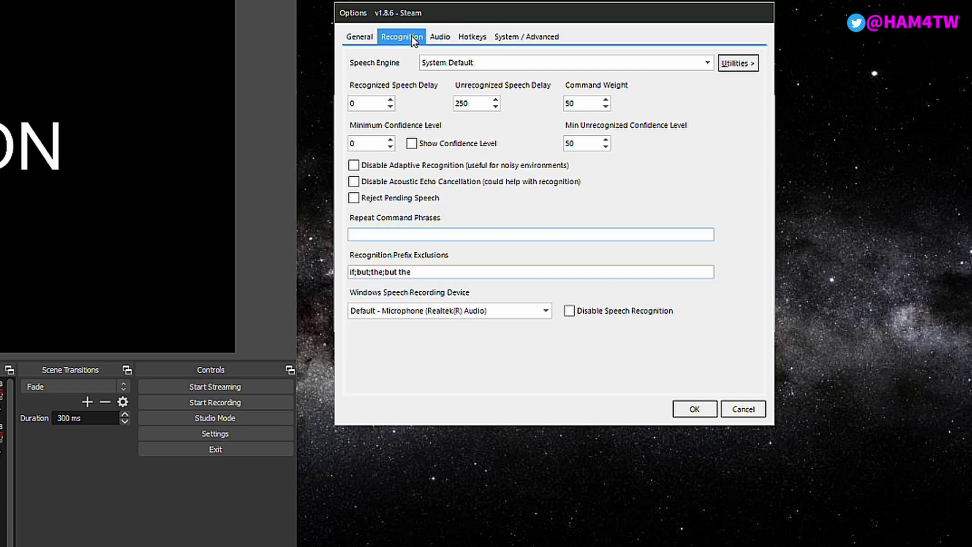
click(749, 65)
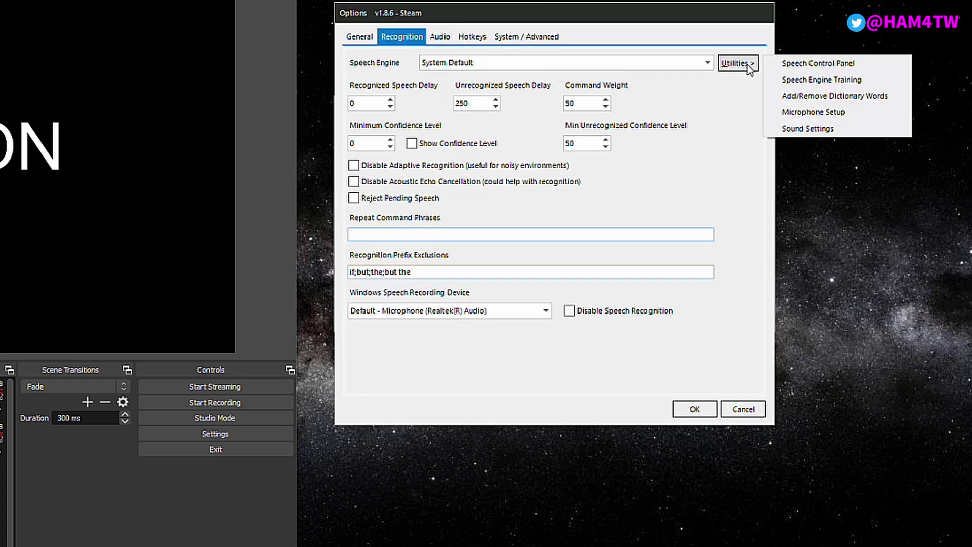
click(856, 79)
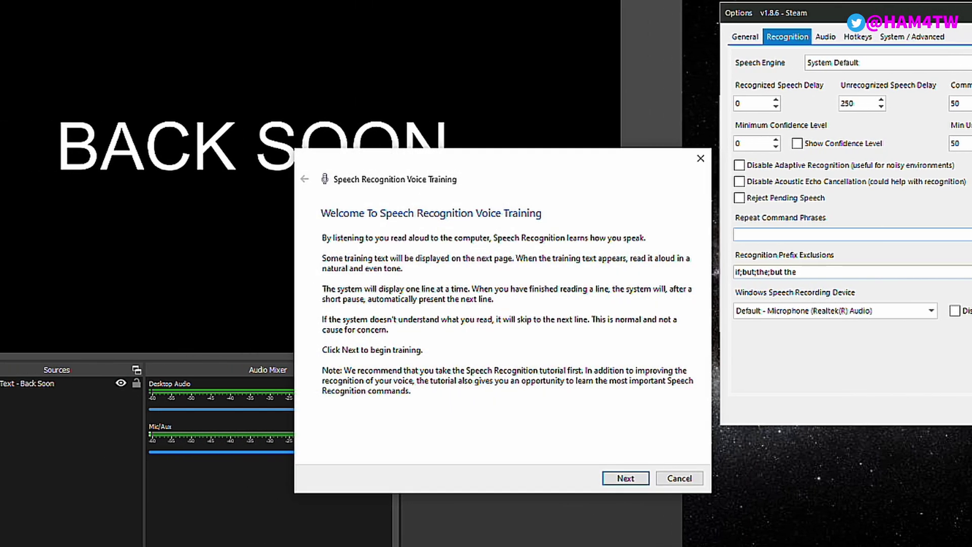